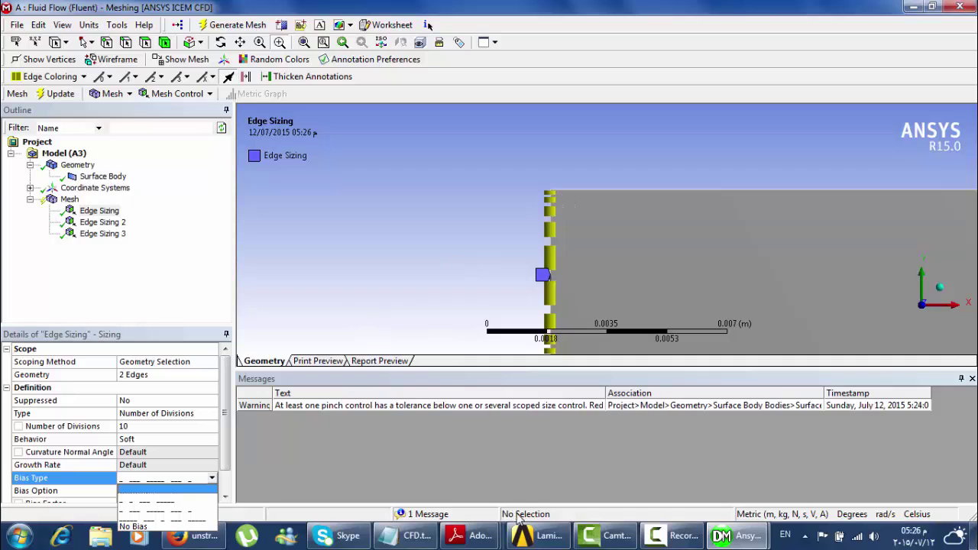
Switch to Lec. 11.pdf in Adobe Reader to study the flat-plate boundary layer diagrams, and return to ANSYS Meshing.
mouse_move(470, 537)
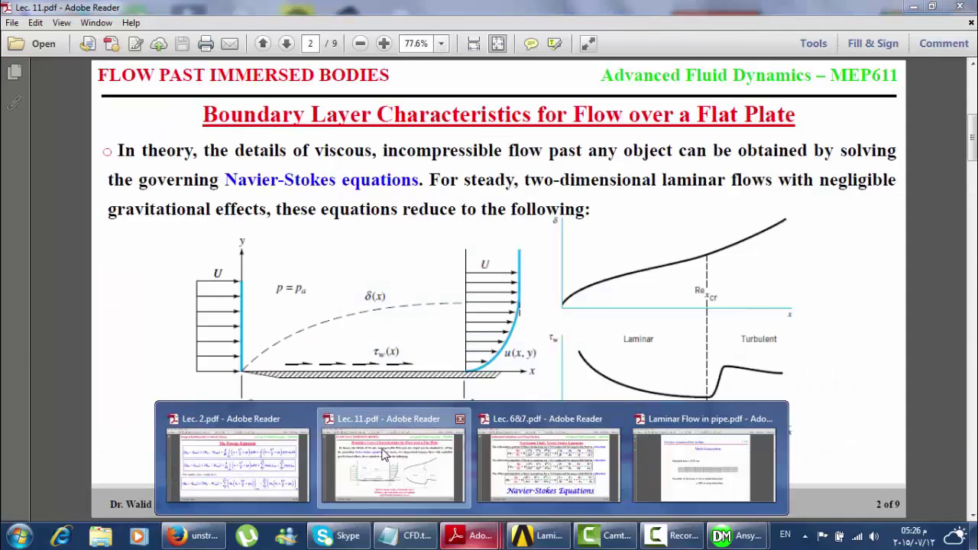
click(392, 462)
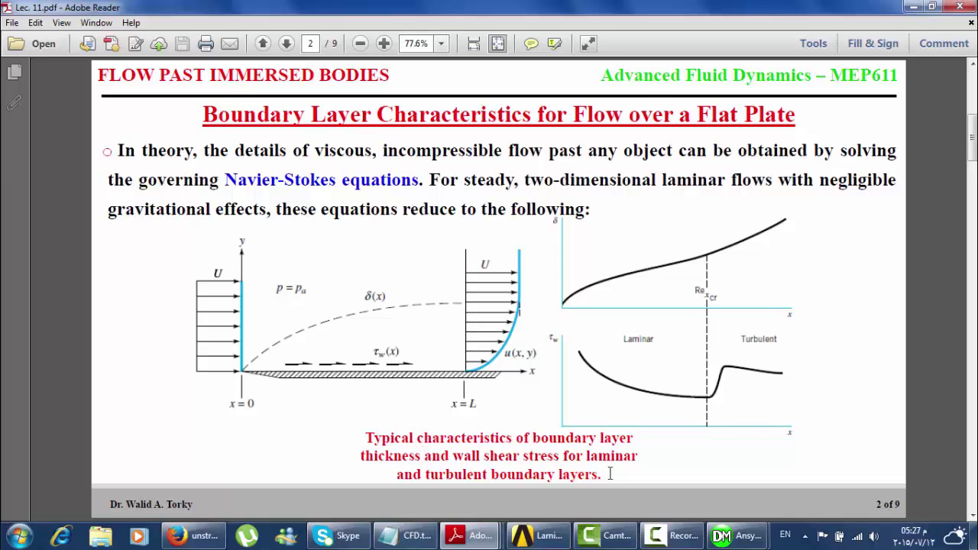
mouse_move(728, 540)
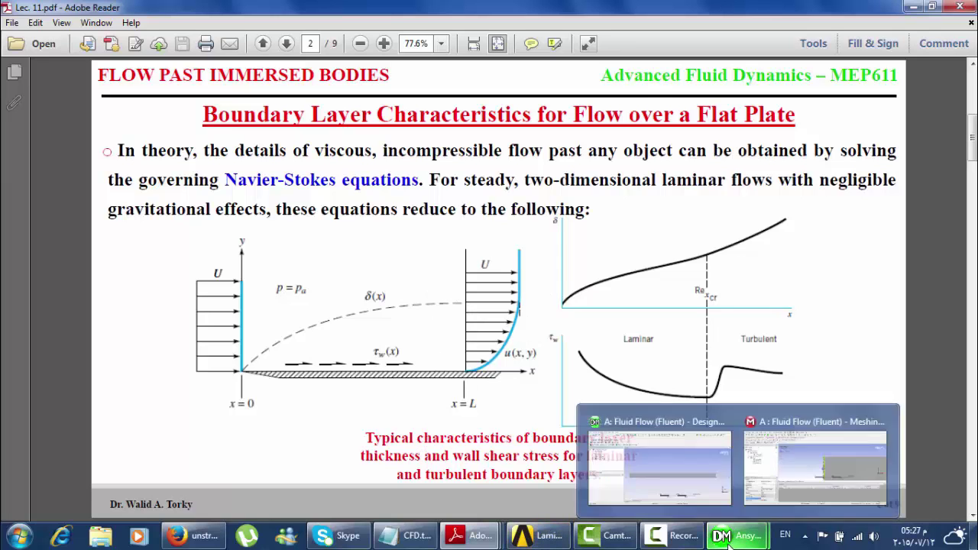
click(814, 462)
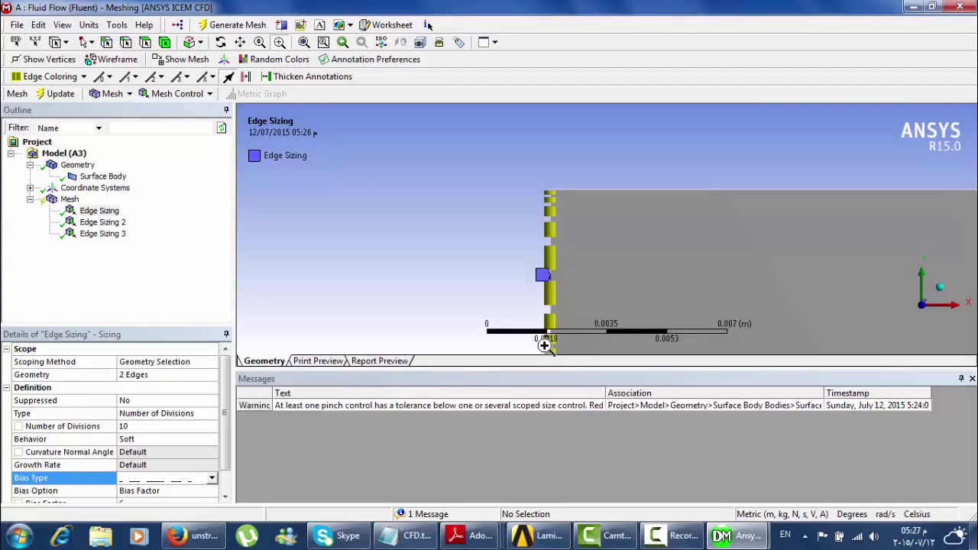
Set the bias type of Edge Sizing to the short-to-long dash pattern (_ _ ___ _____) after trying the long-to-short one.
click(212, 478)
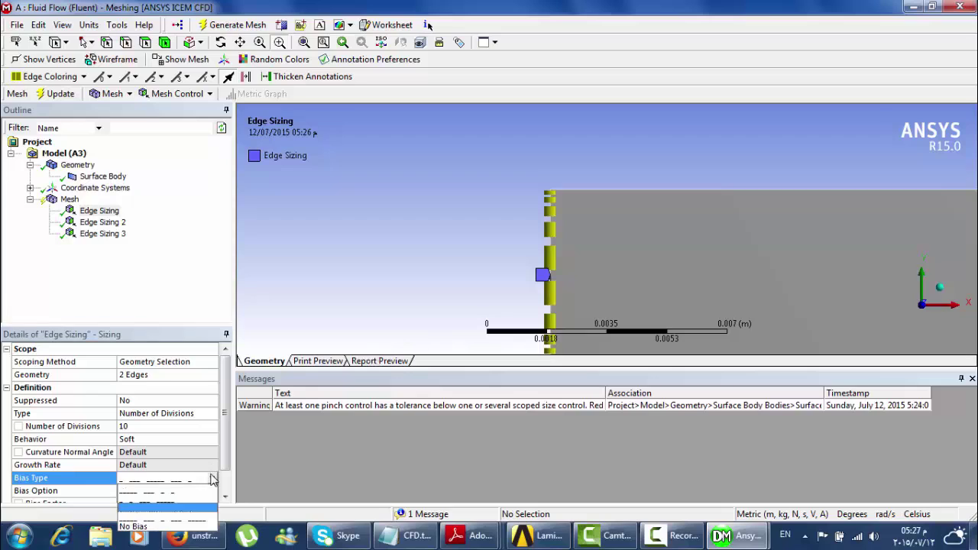
click(183, 491)
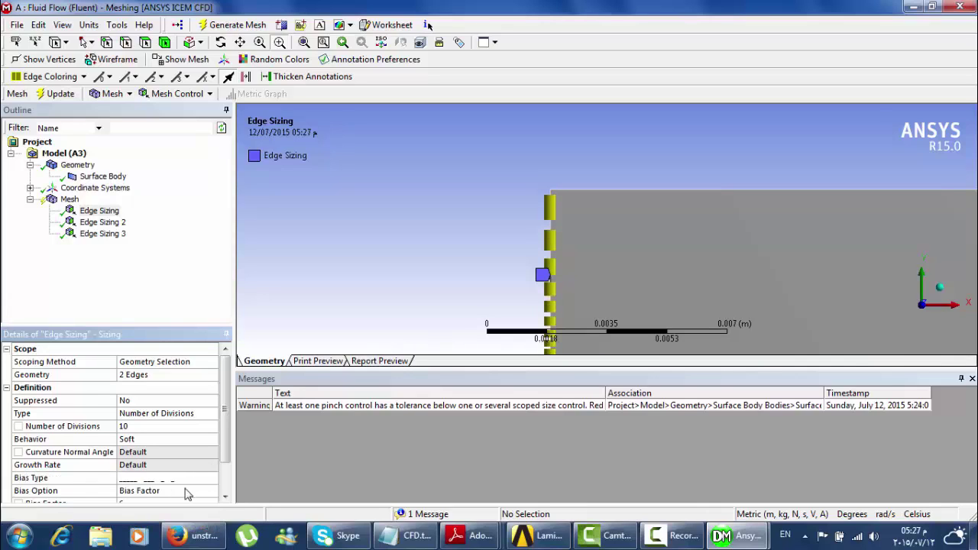
click(199, 480)
click(213, 478)
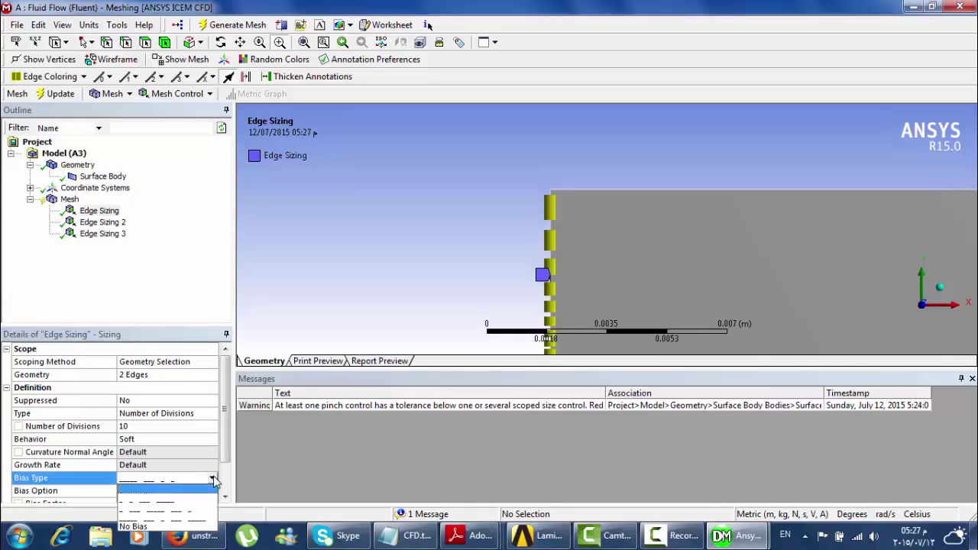
click(188, 506)
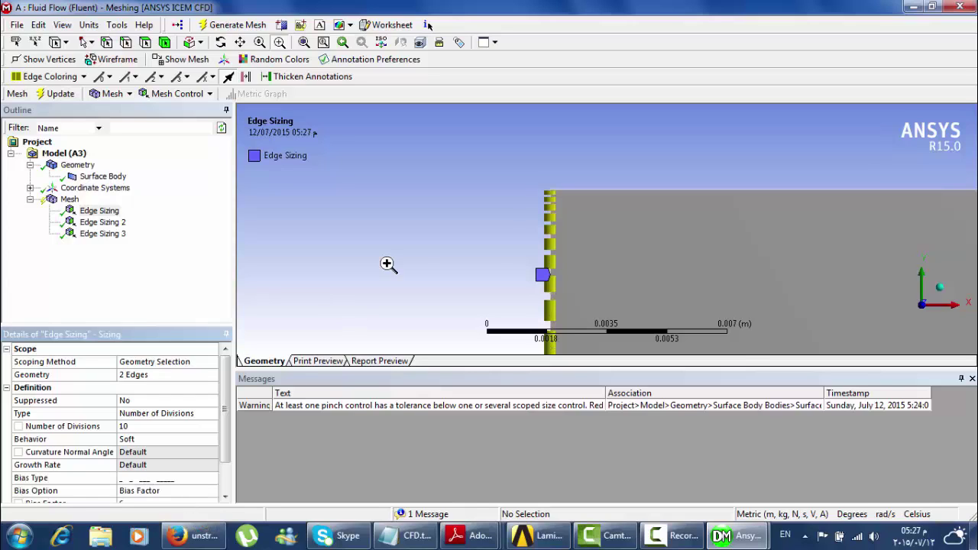
click(674, 535)
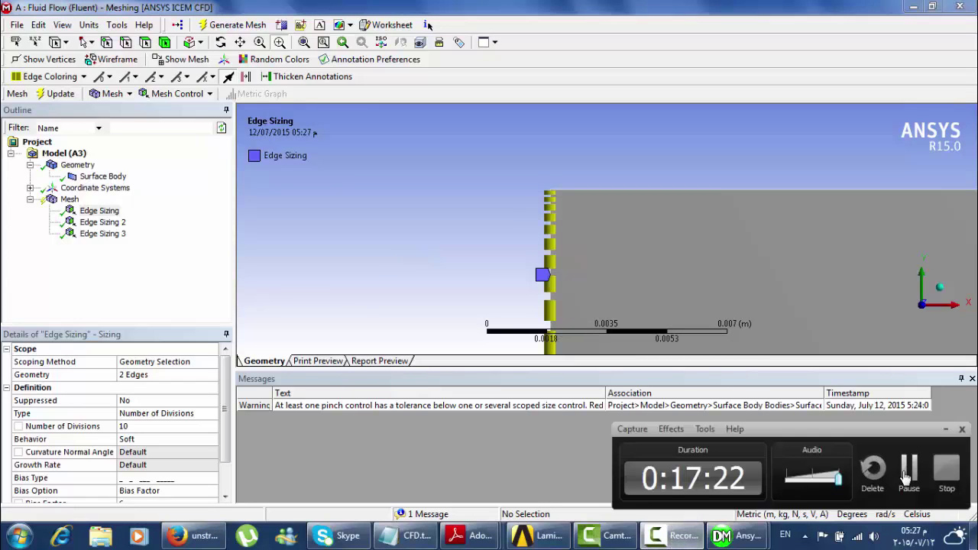
click(906, 473)
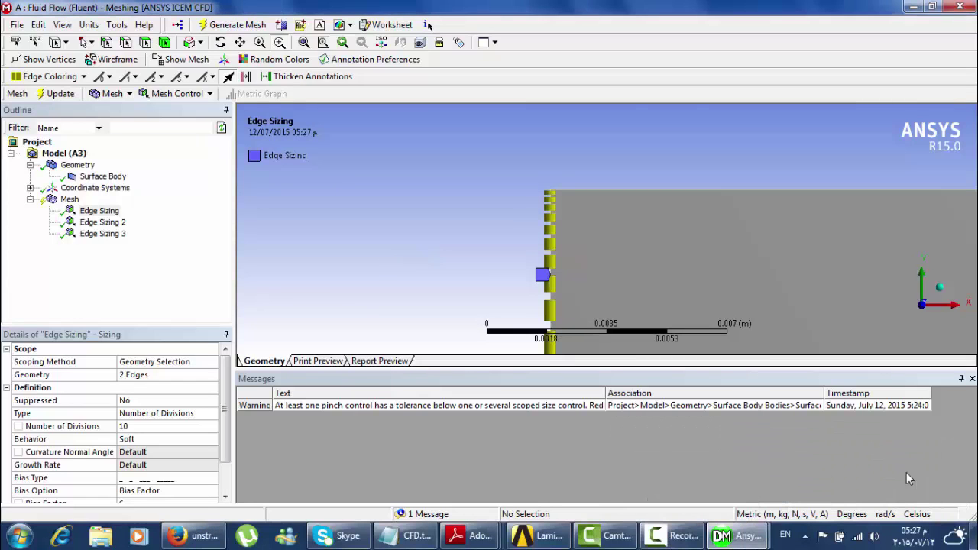
Examine the division spacing on the rectangle's right vertical edge and check Edge Sizing 2 and Edge Sizing 3.
right_click(440, 240)
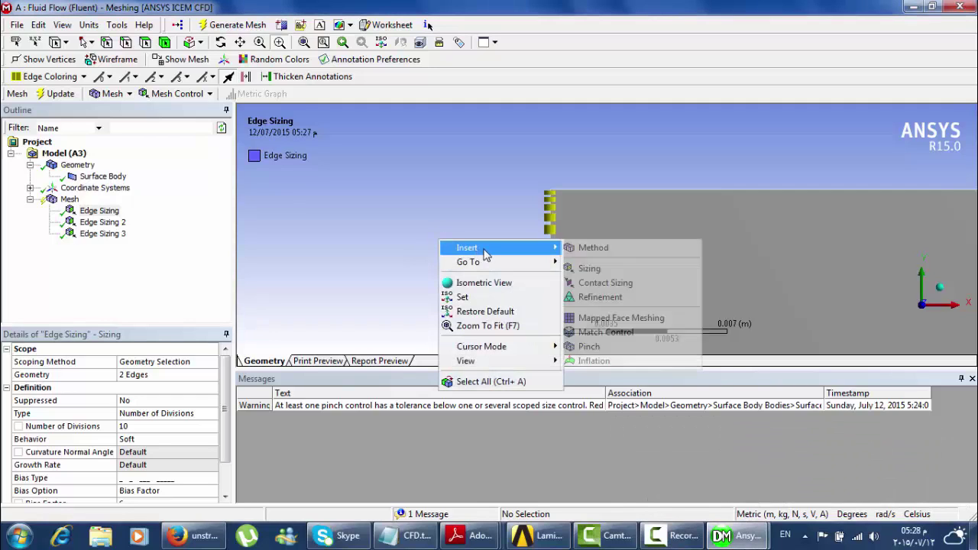
click(495, 326)
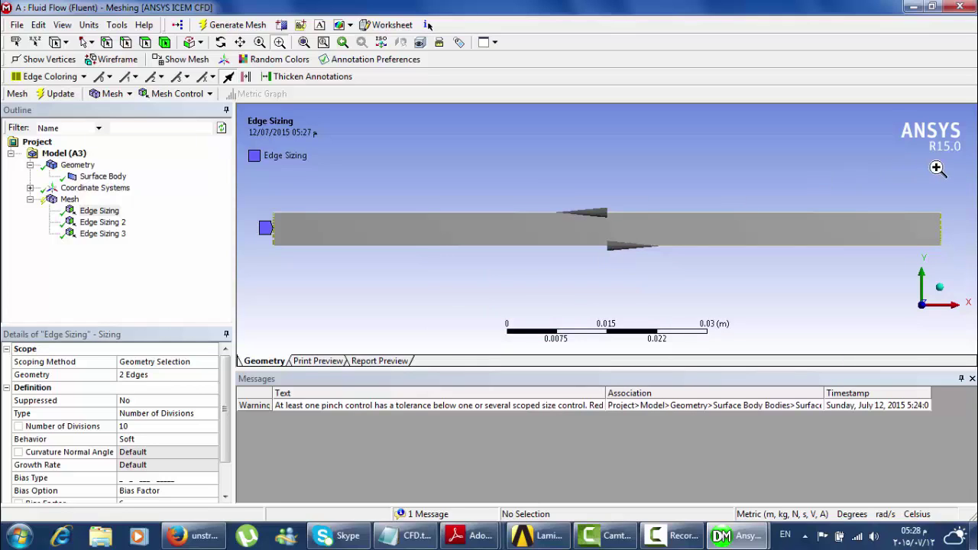
drag(921, 209, 968, 266)
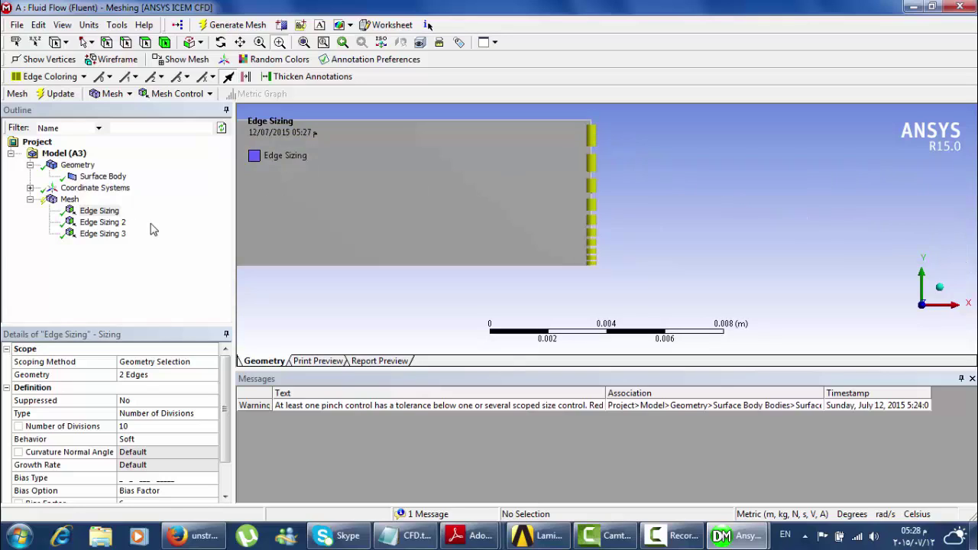
click(115, 226)
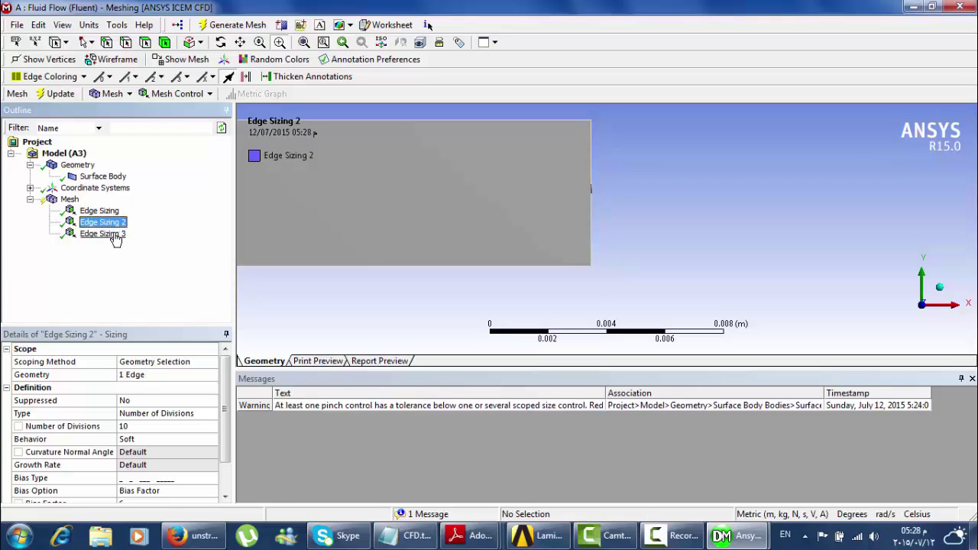
click(115, 236)
Scope Edge Sizing 2 to the rectangle's right vertical edge.
click(105, 222)
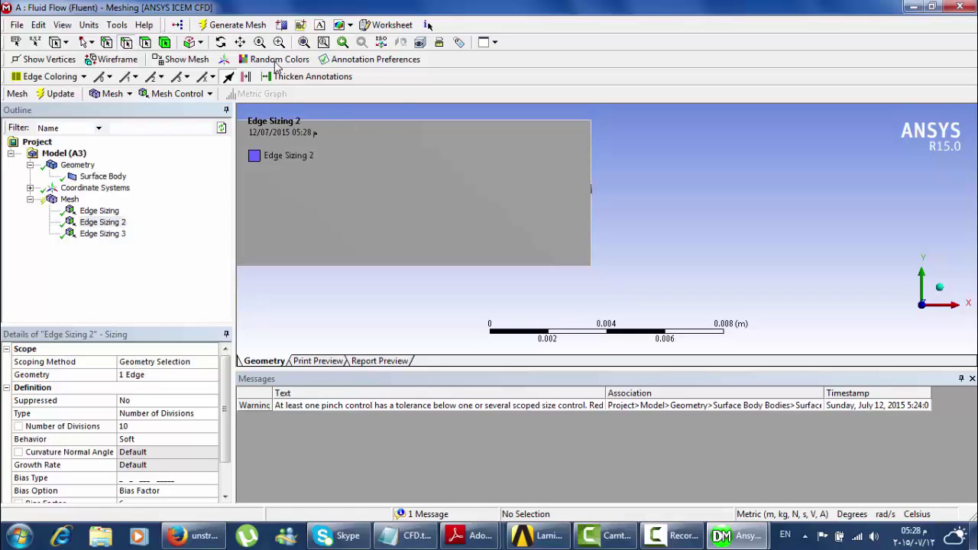
click(590, 203)
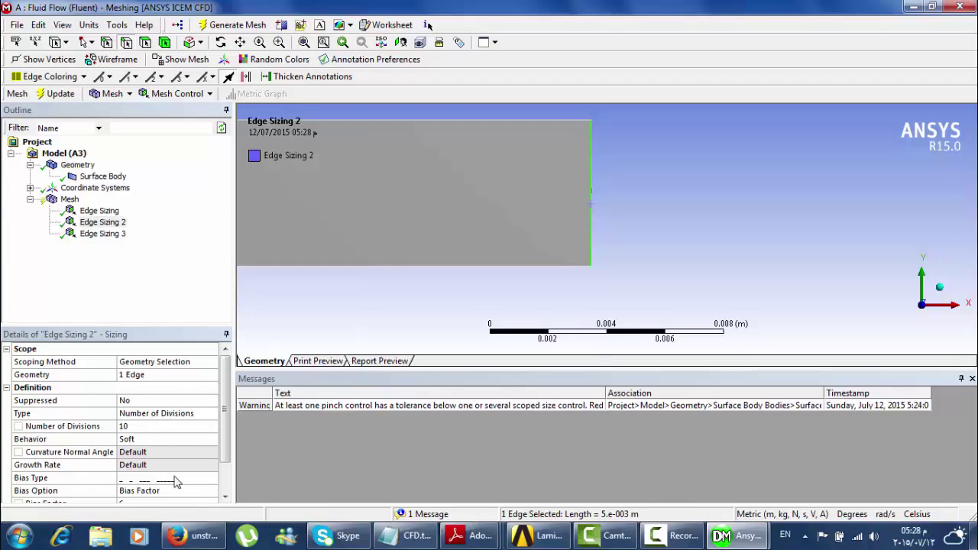
click(178, 479)
click(212, 478)
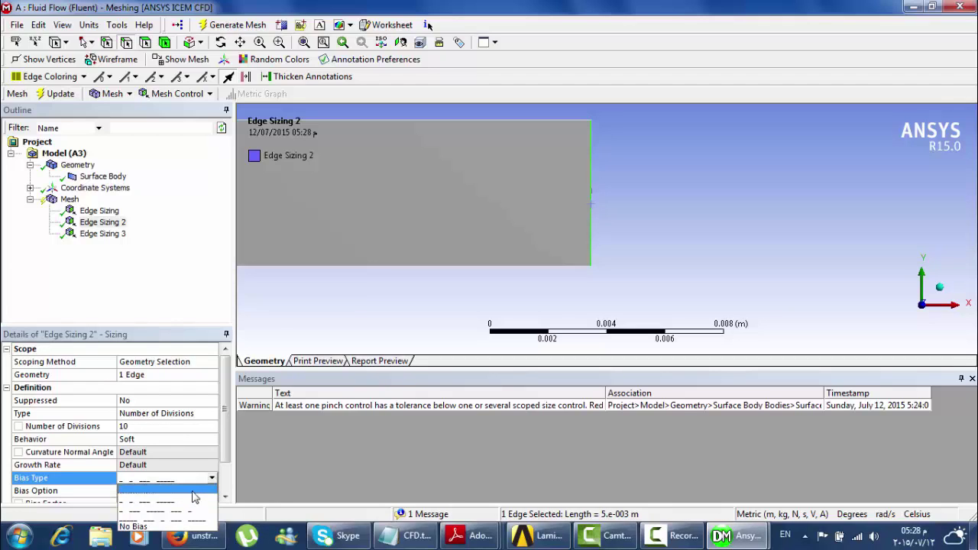
click(161, 380)
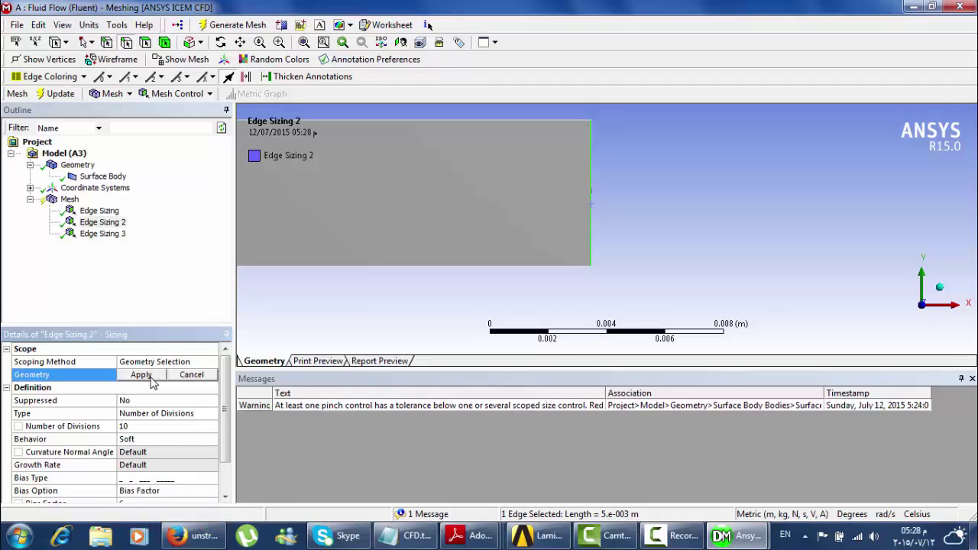
click(591, 193)
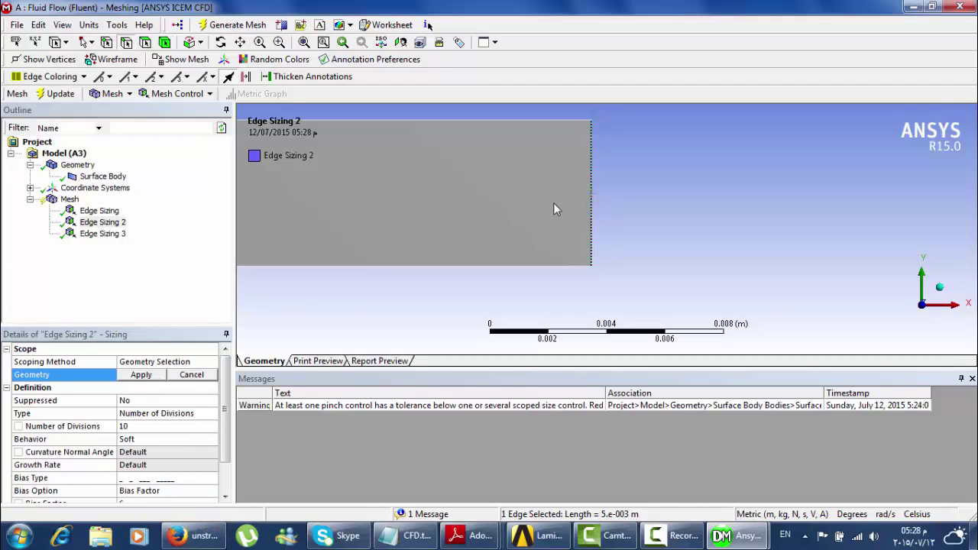
click(141, 375)
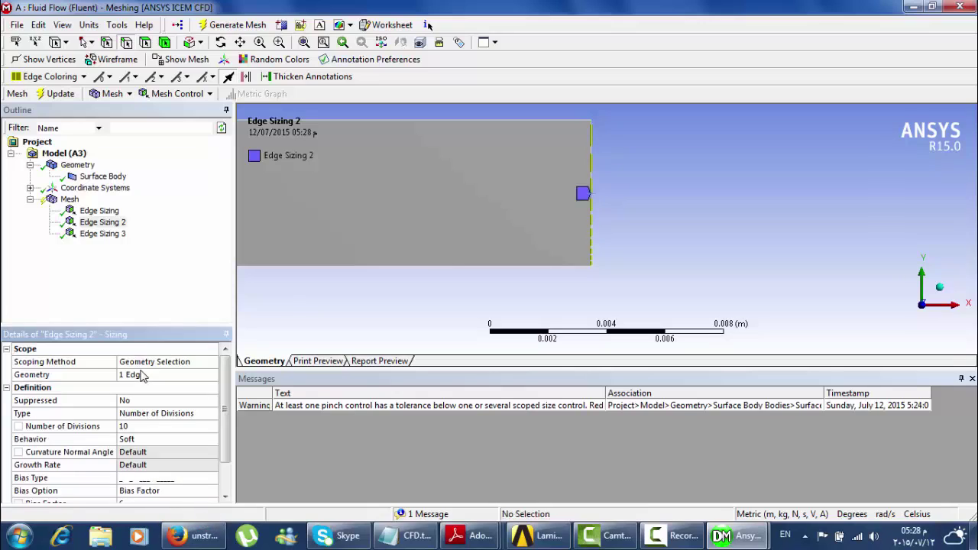
Set the bias type of Edge Sizing 2 to the long-to-short dash pattern (_____ ___ _ _).
click(186, 481)
click(212, 479)
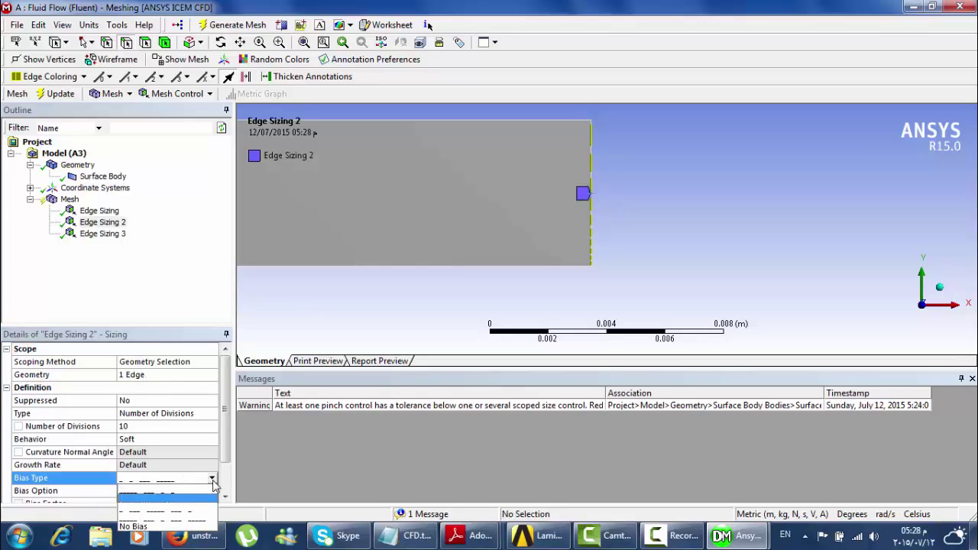
click(195, 493)
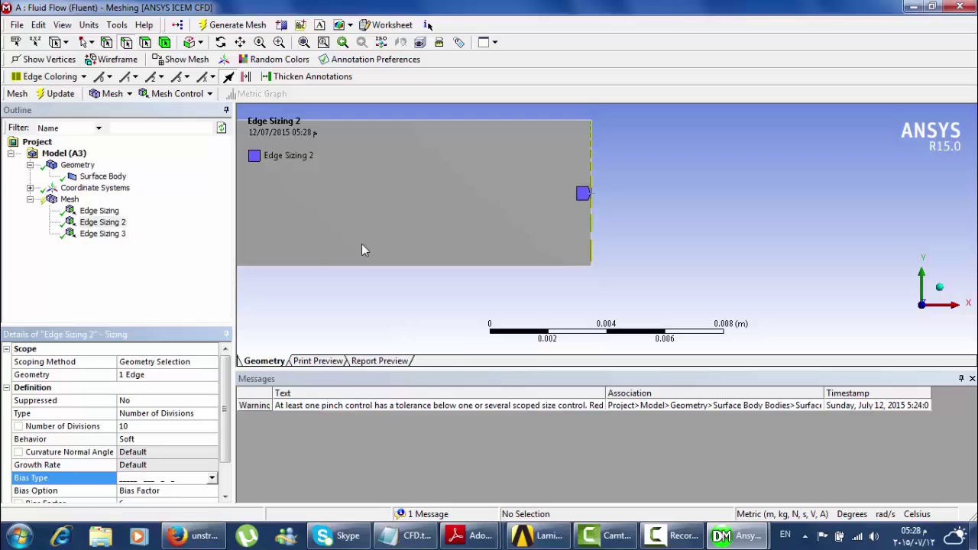
Generate the mesh and display it over the whole rectangular surface.
click(233, 24)
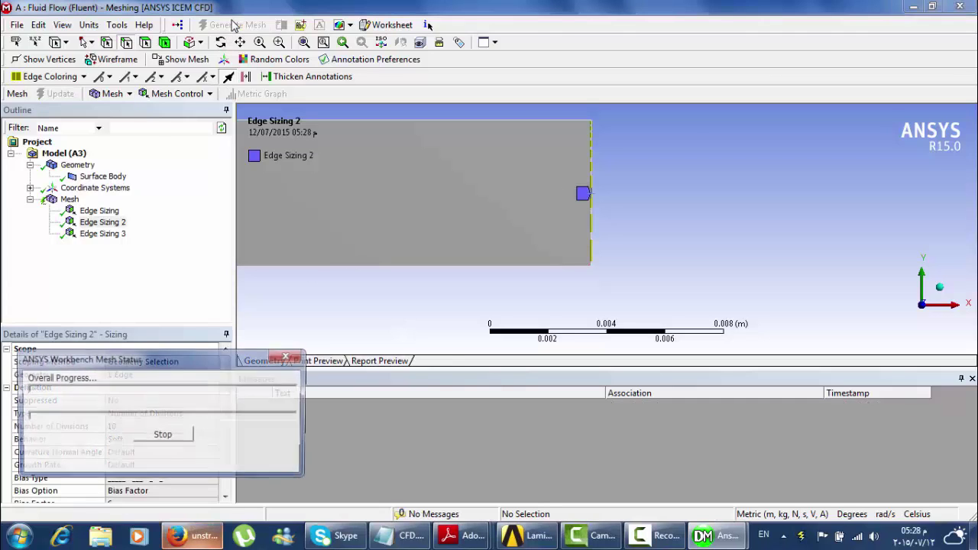
click(69, 200)
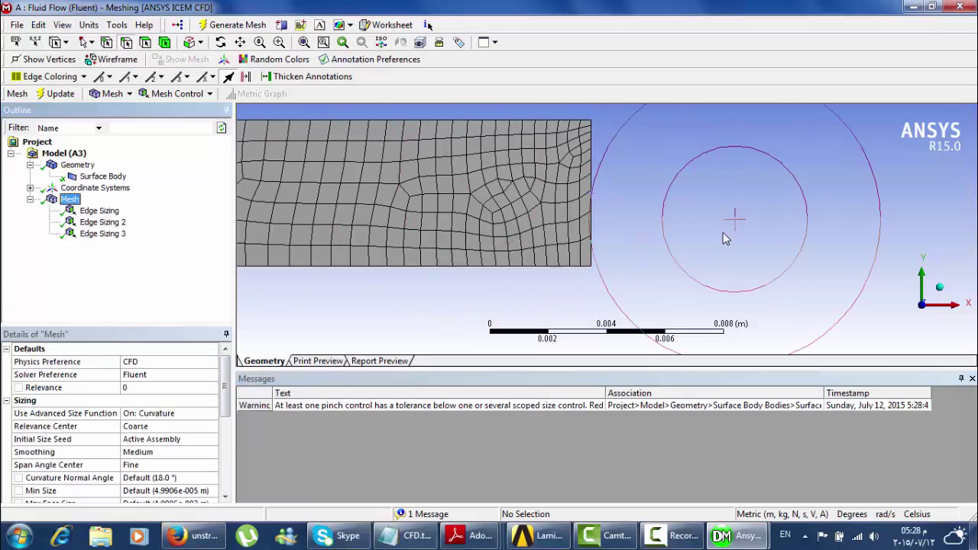
right_click(723, 232)
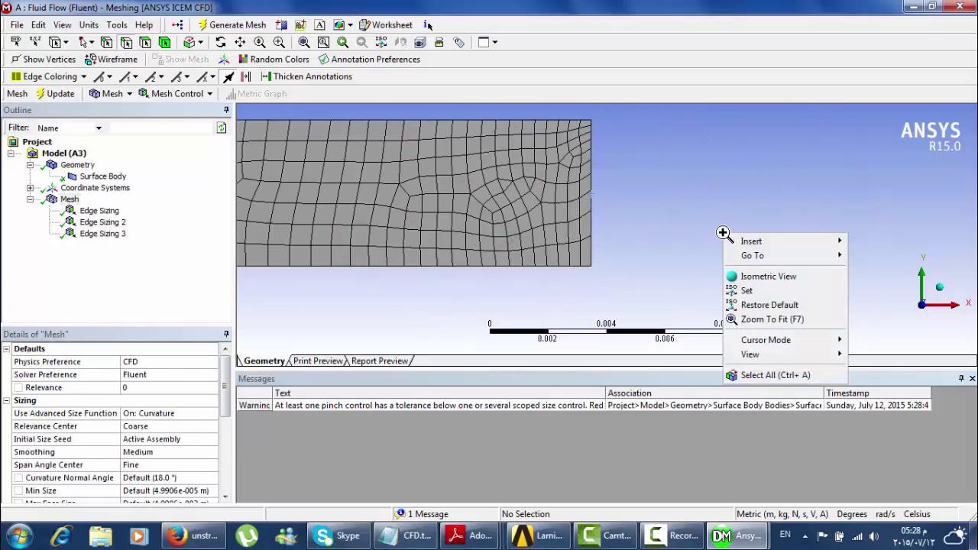
click(755, 319)
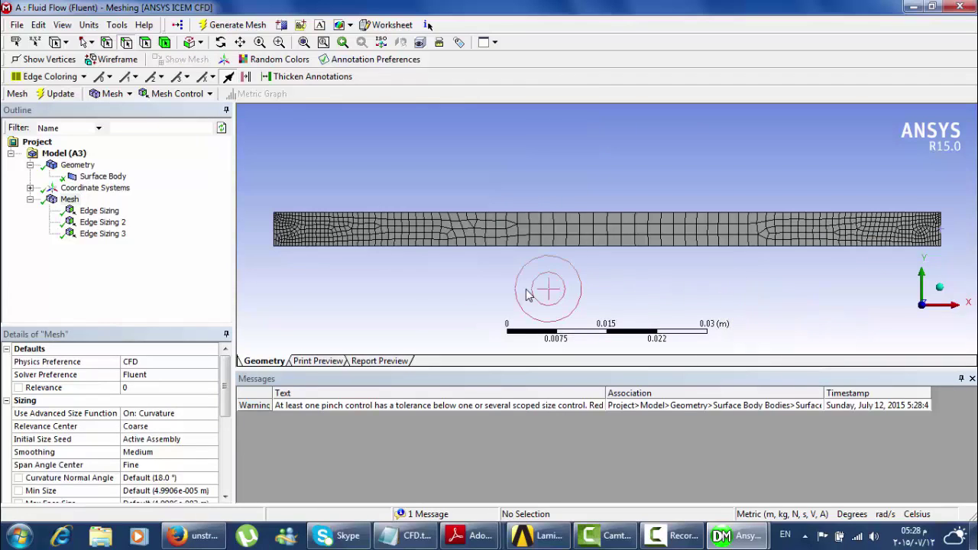
Compare the generated mesh with the edges and divisions defined in Edge Sizing and Edge Sizing 3.
click(113, 240)
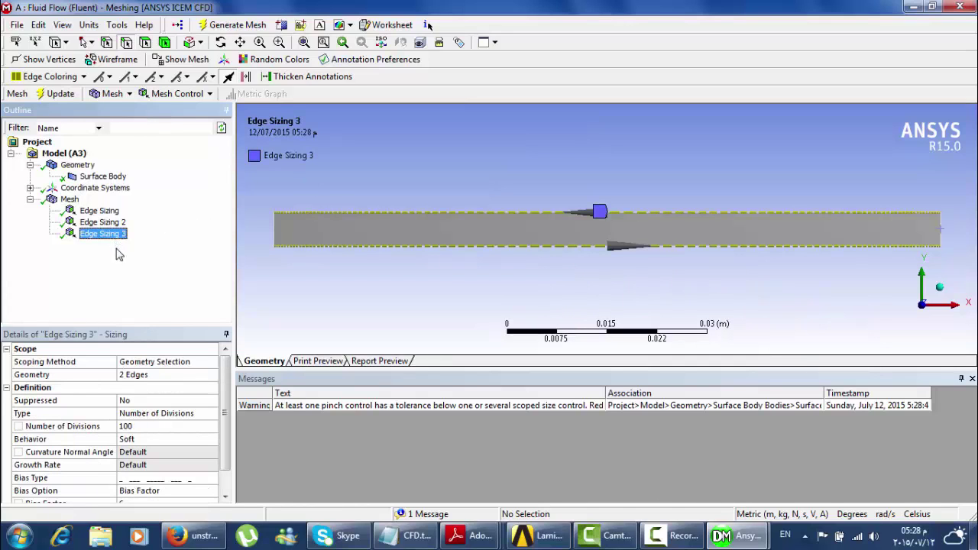
click(69, 199)
click(352, 260)
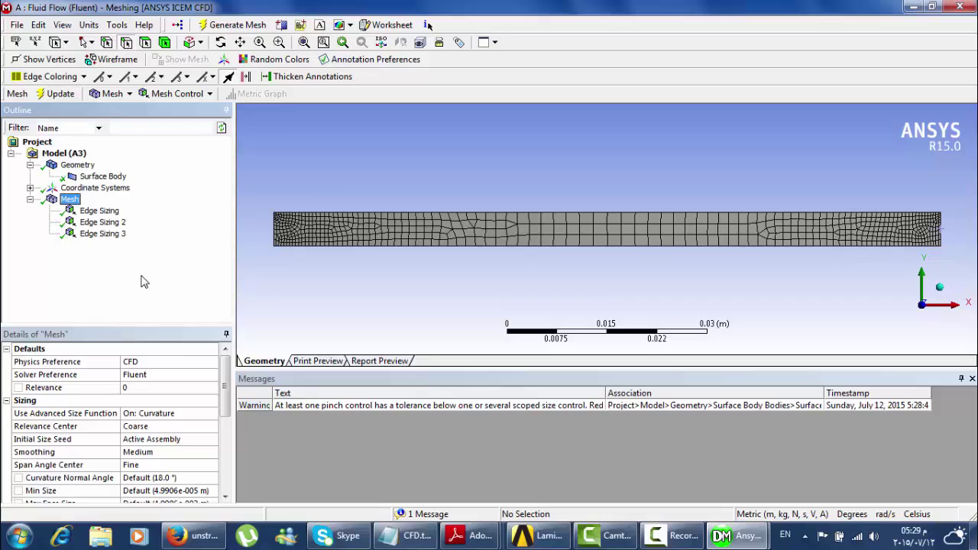
click(110, 213)
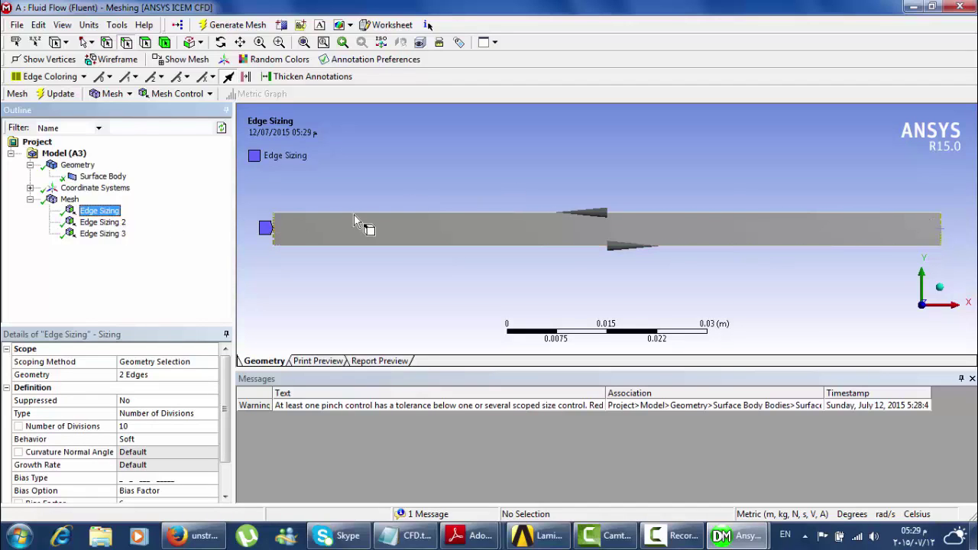
click(104, 233)
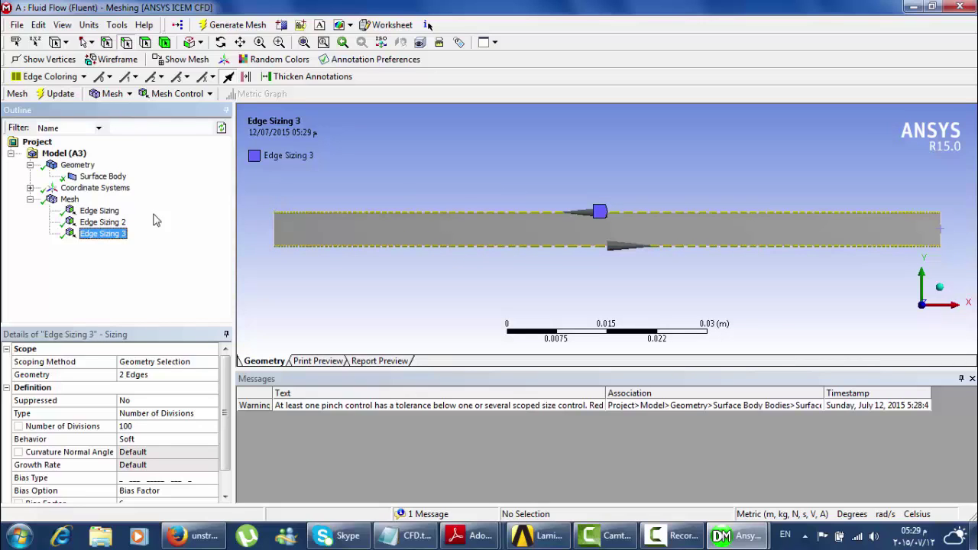
right_click(279, 191)
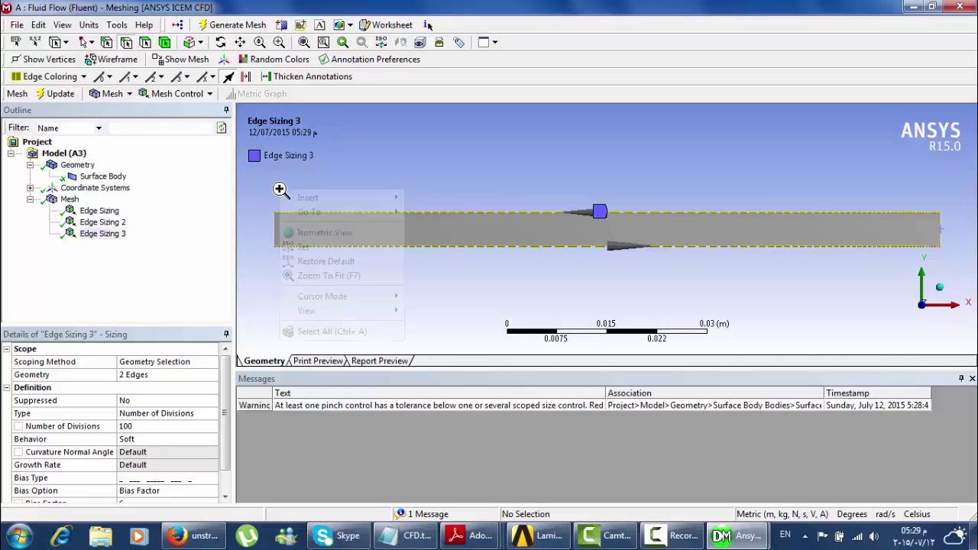
Insert a Mapped Face Meshing control on the mesh and scope it to the rectangular face.
click(69, 199)
right_click(71, 200)
mouse_move(151, 209)
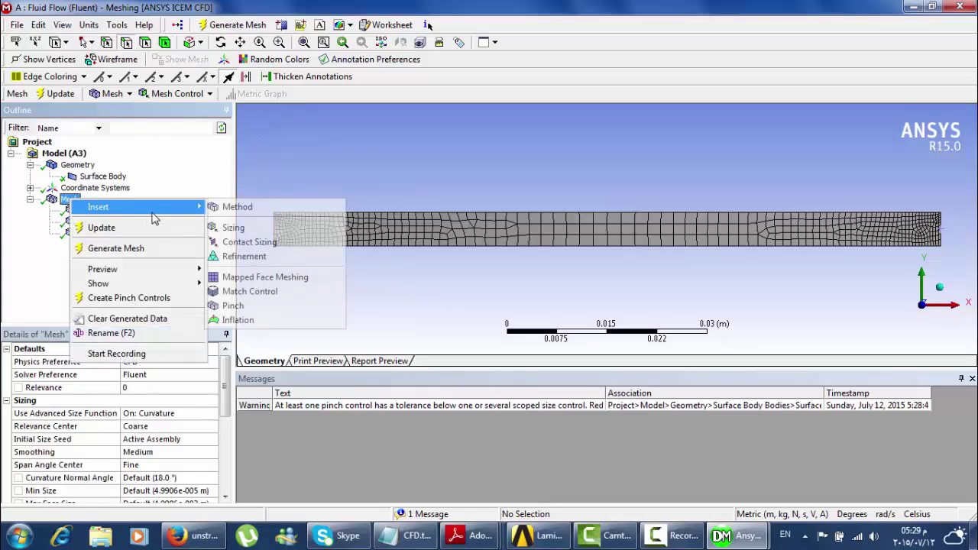
click(265, 277)
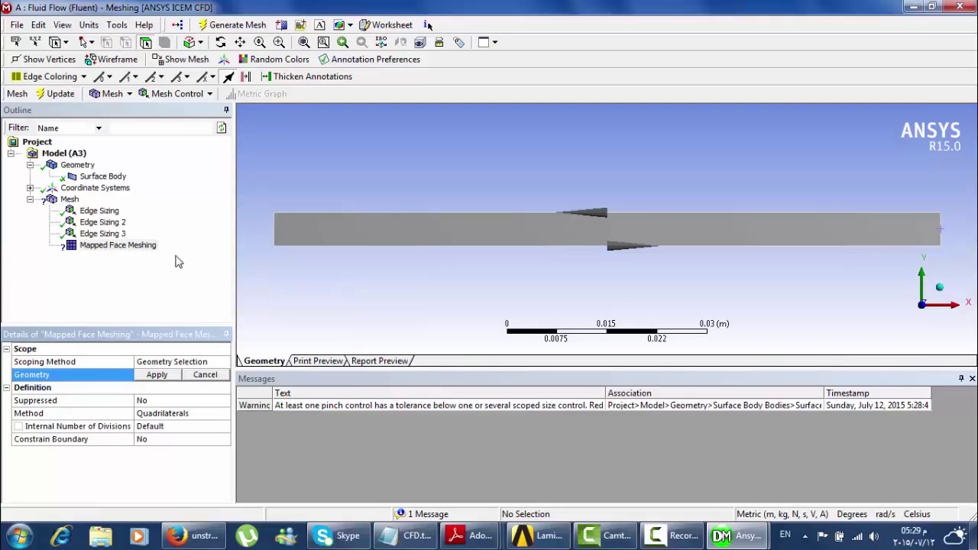
click(158, 376)
click(158, 376)
click(275, 226)
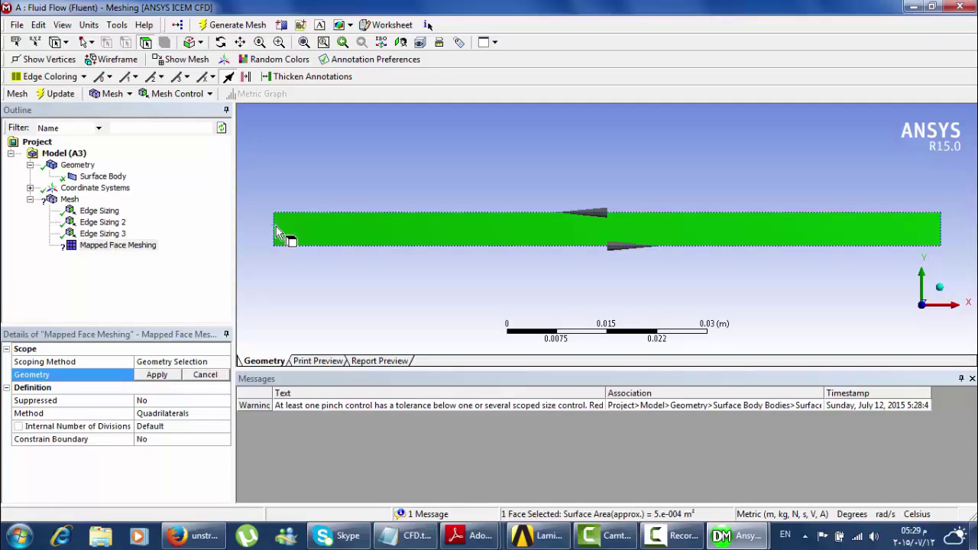
click(174, 378)
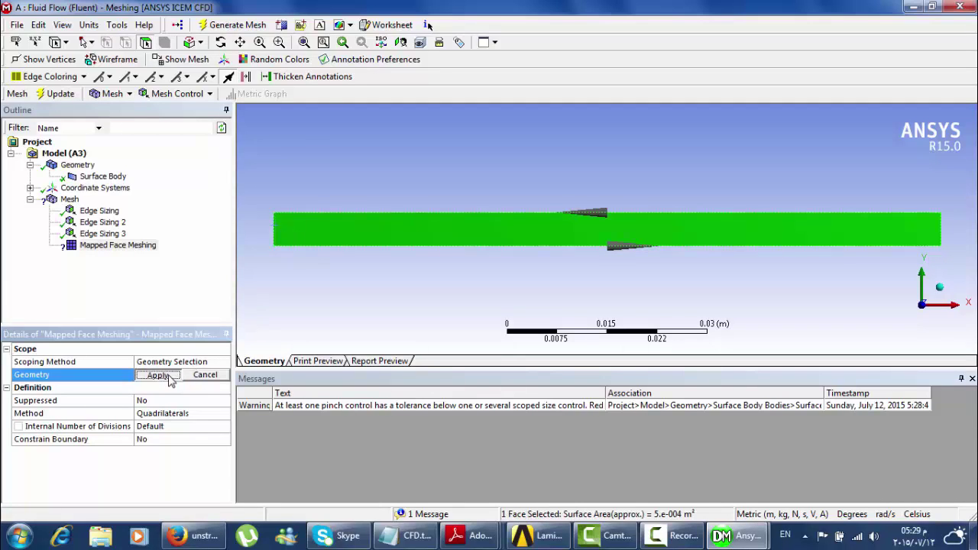
Generate the mesh with the mapped face control and display it over the whole rectangle.
click(224, 27)
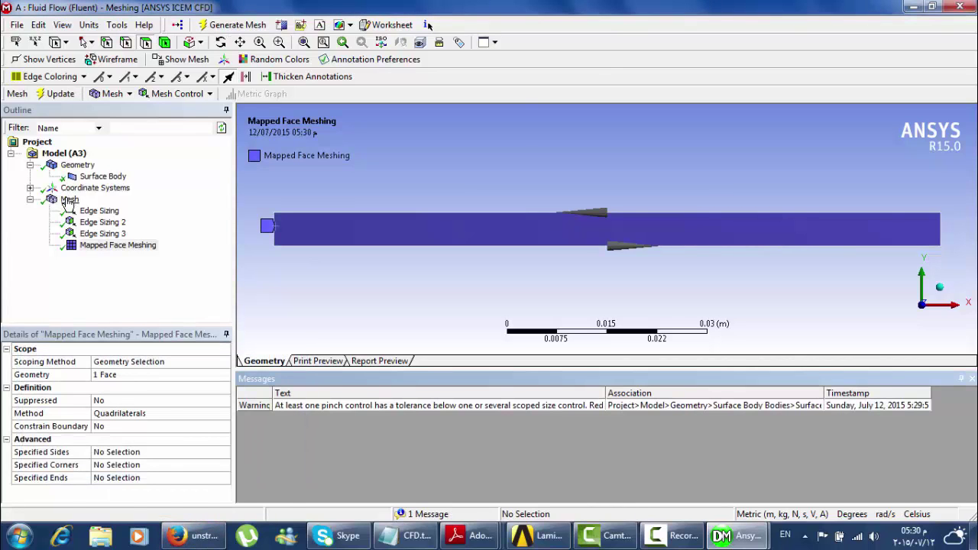
click(69, 200)
click(415, 265)
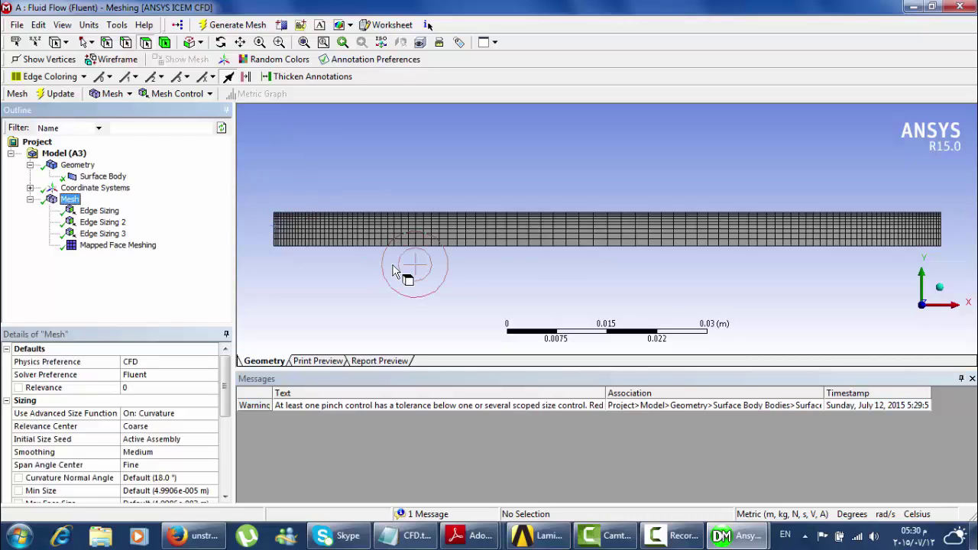
click(298, 197)
click(259, 168)
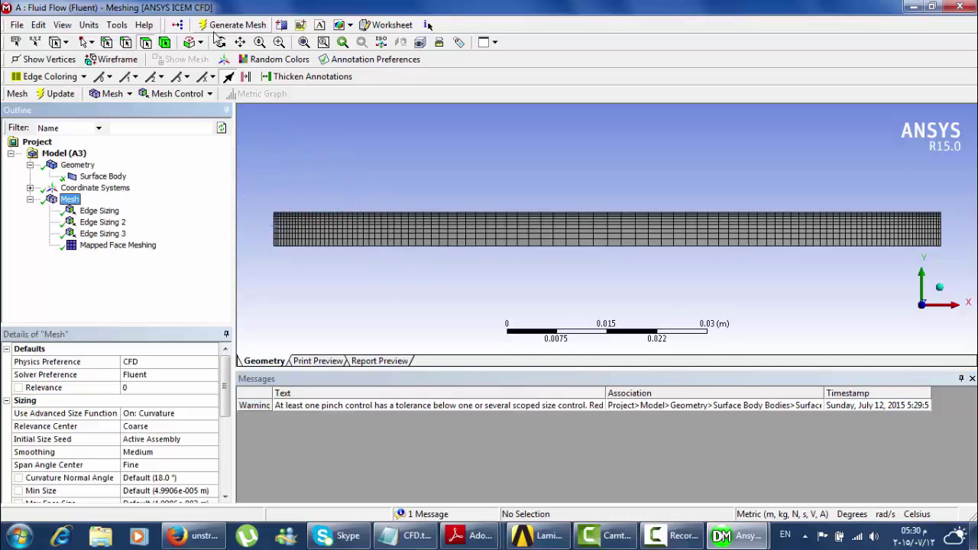
Examine the mesh closely at the upper and lower corners of the rectangle's left end.
click(279, 43)
drag(256, 199, 345, 306)
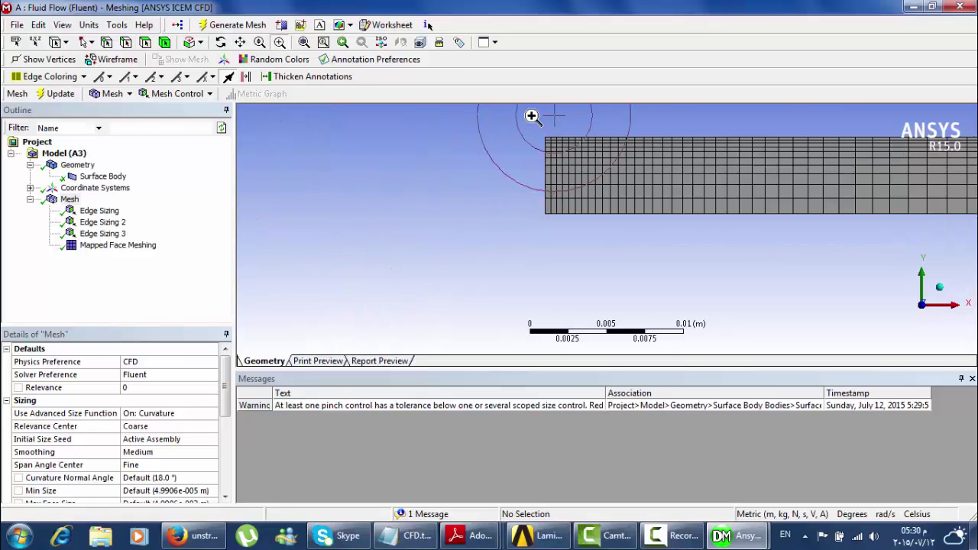
drag(531, 117, 637, 207)
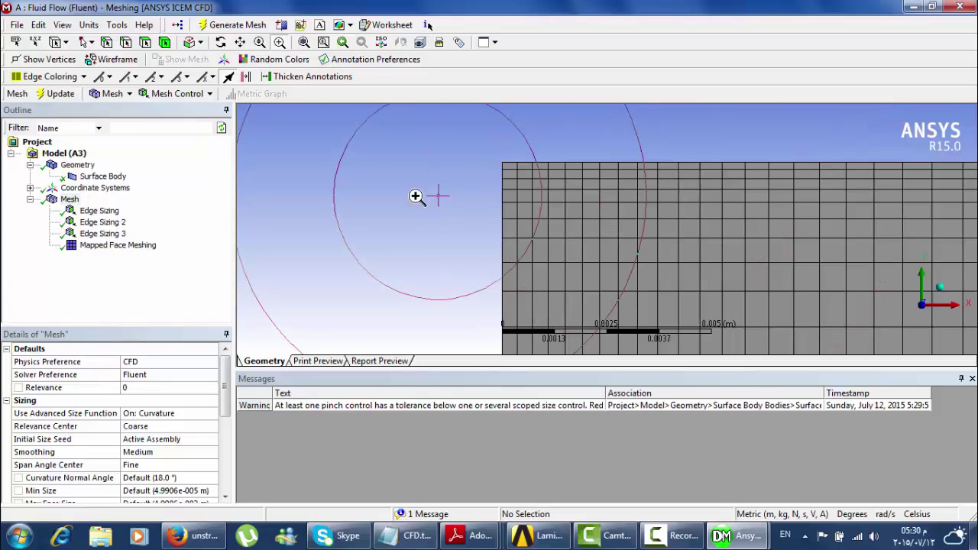
click(239, 43)
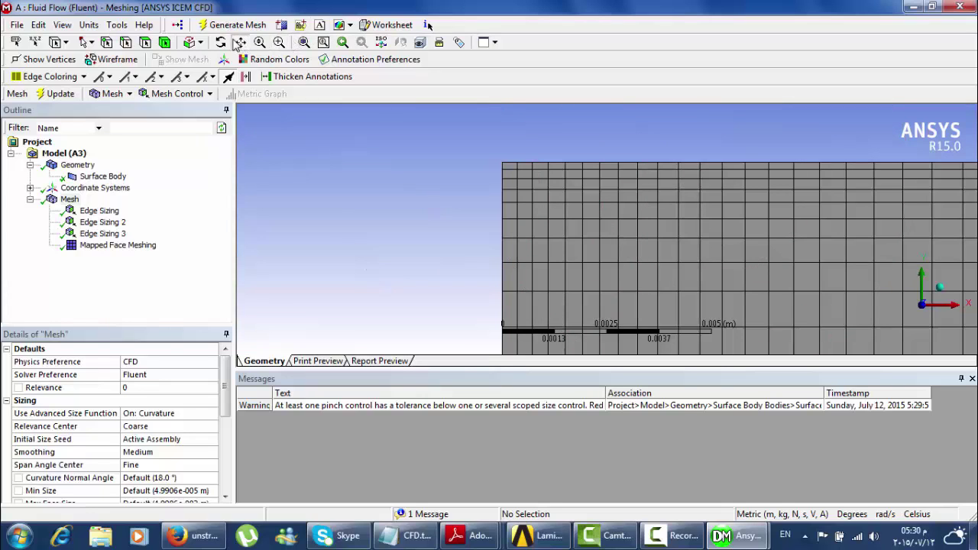
drag(439, 227, 443, 125)
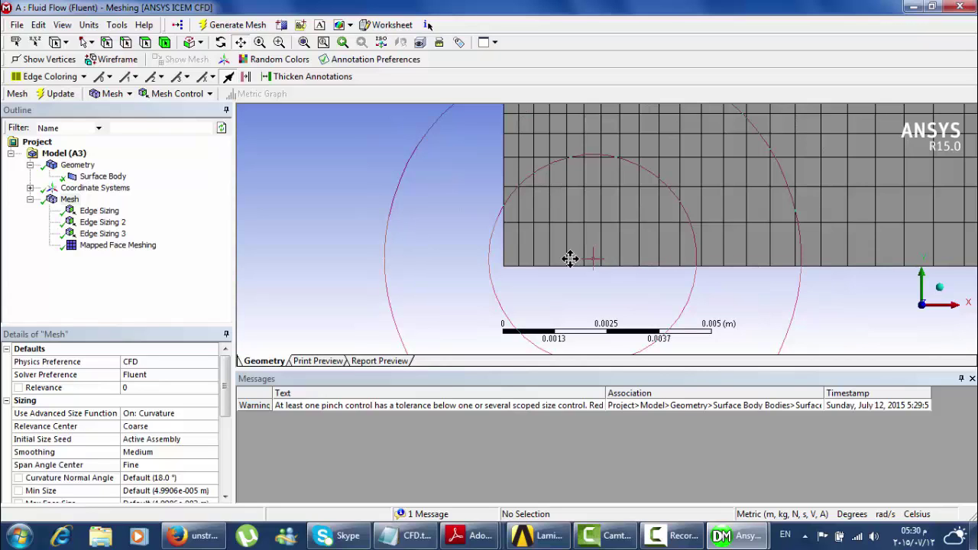
Consult the laminar pipe flow velocity profile in Laminar Flow in pipe.pdf in Adobe Reader, then return to the full mesh in Meshing.
mouse_move(480, 541)
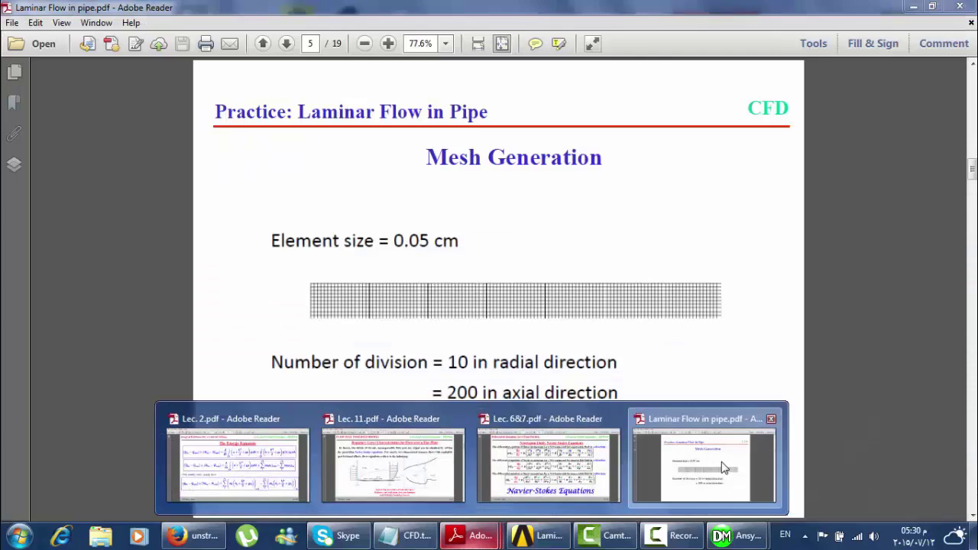
click(723, 465)
key(Left)
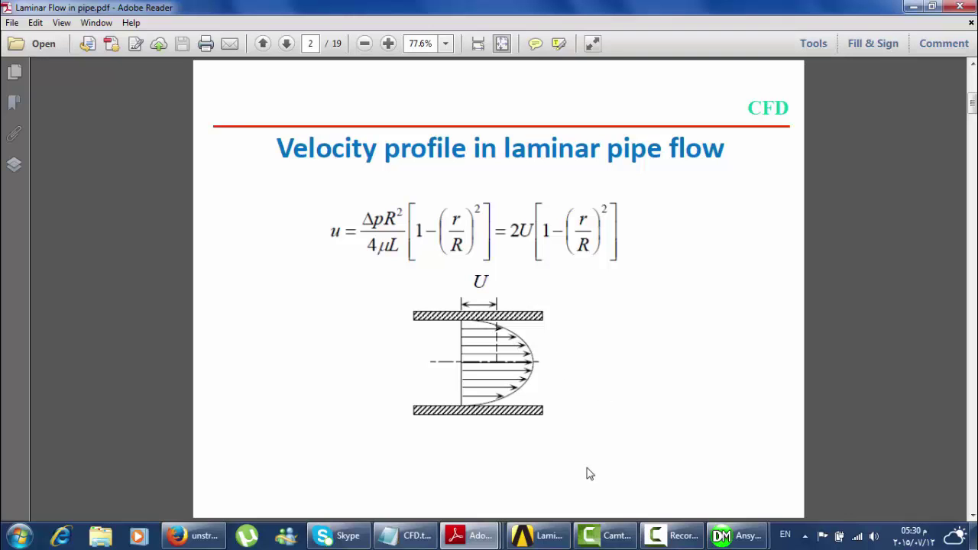
mouse_move(728, 537)
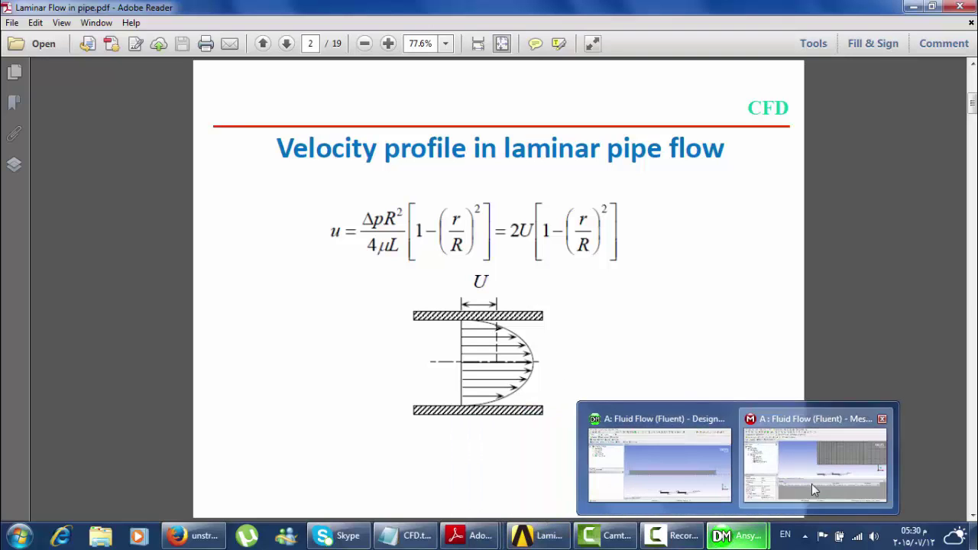
click(811, 483)
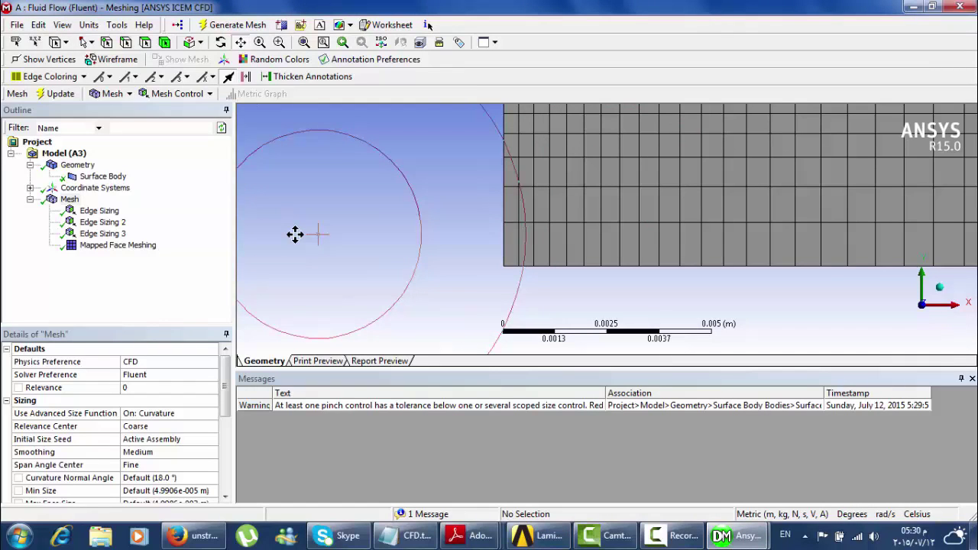
right_click(295, 234)
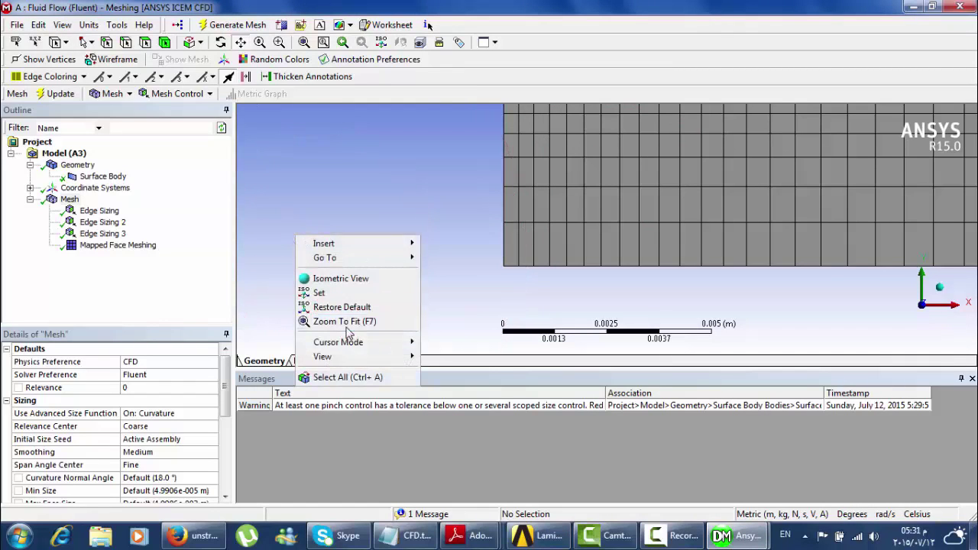
click(345, 322)
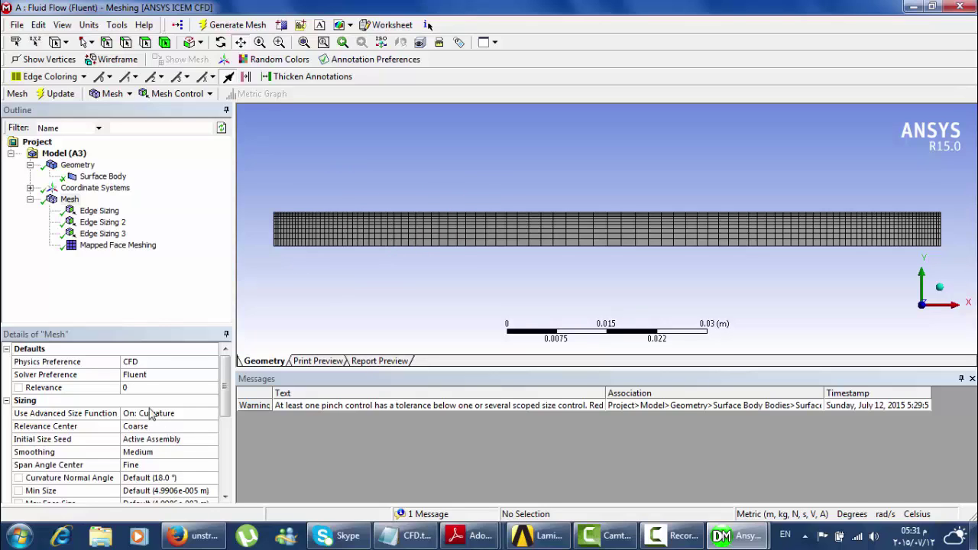
Set the mesh's Relevance Center to Fine and update the mesh.
click(164, 429)
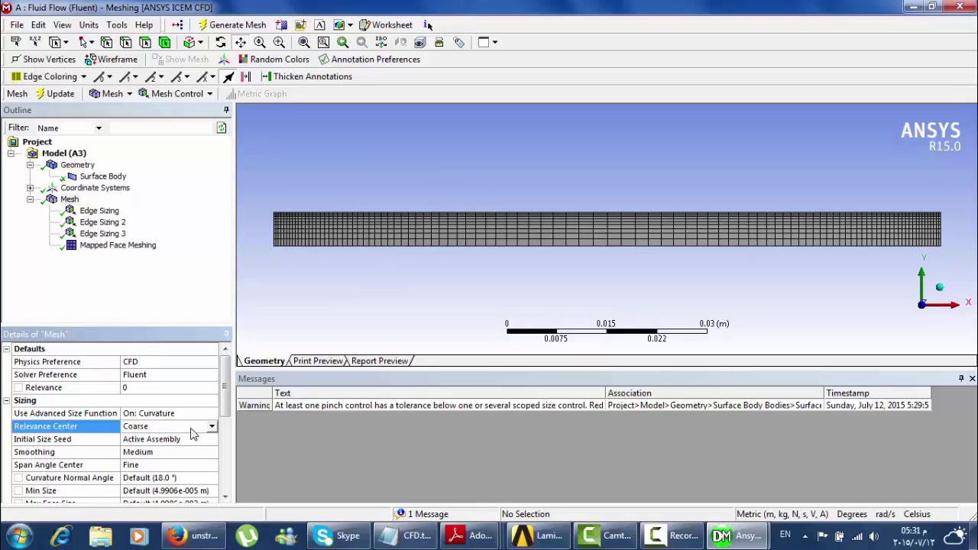
click(195, 432)
click(195, 457)
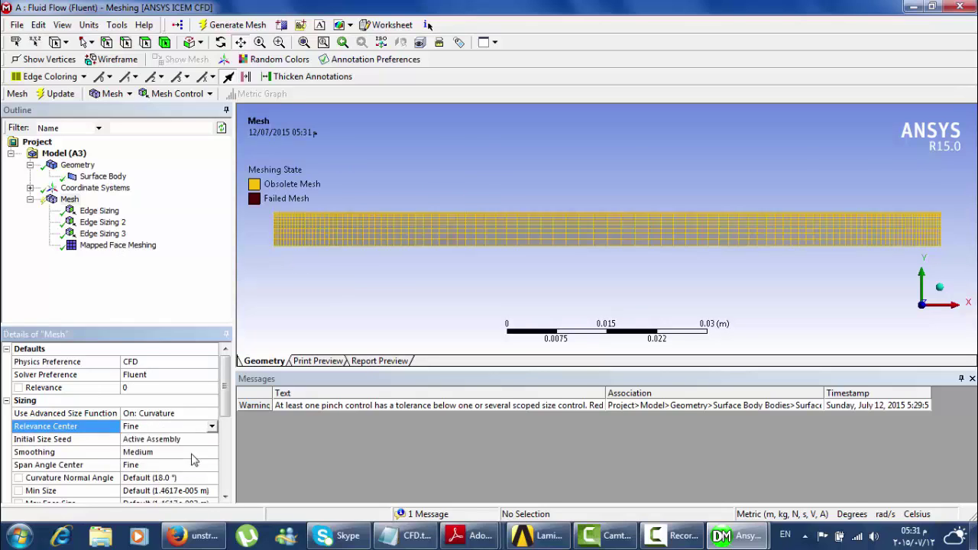
click(58, 95)
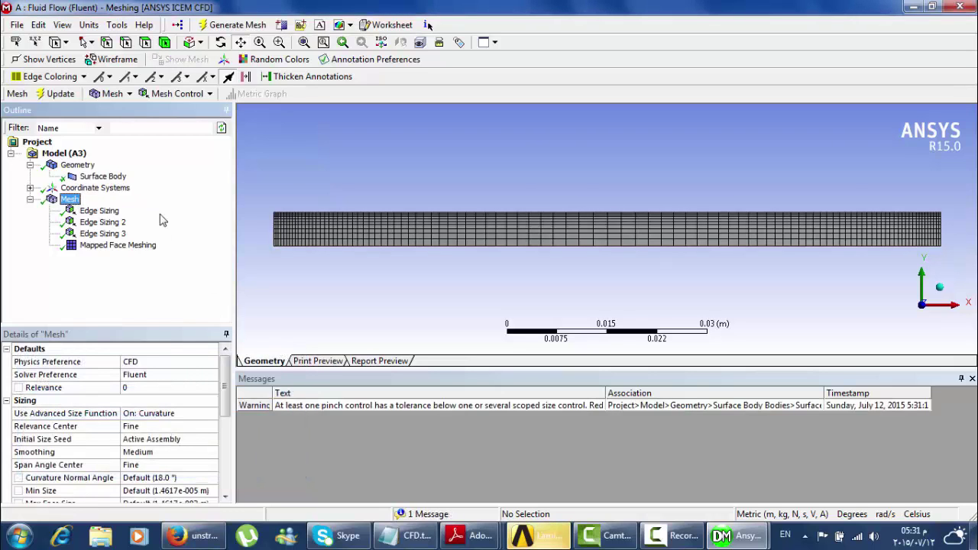
Check the status of the Fluid Flow (Fluent) system's cells in Workbench and return to Meshing.
click(541, 535)
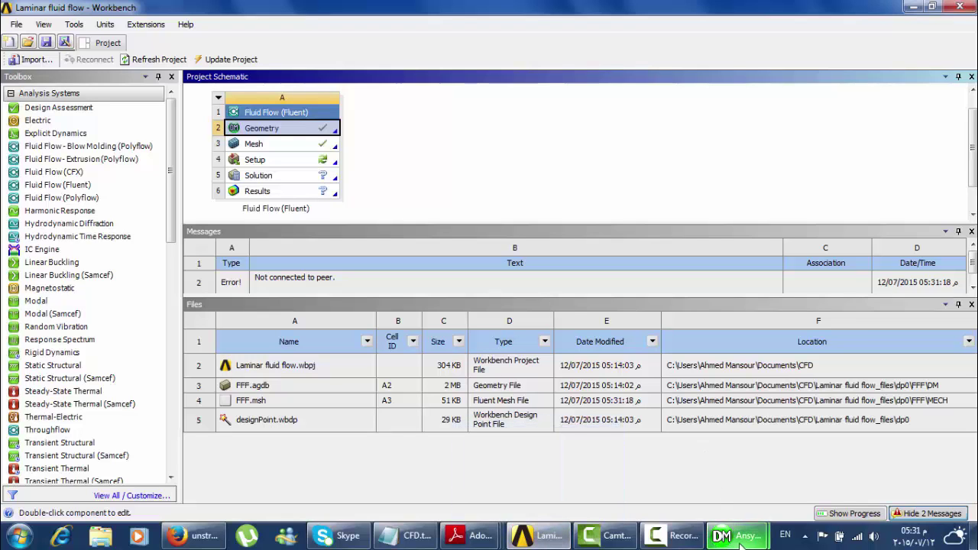
mouse_move(740, 544)
click(843, 464)
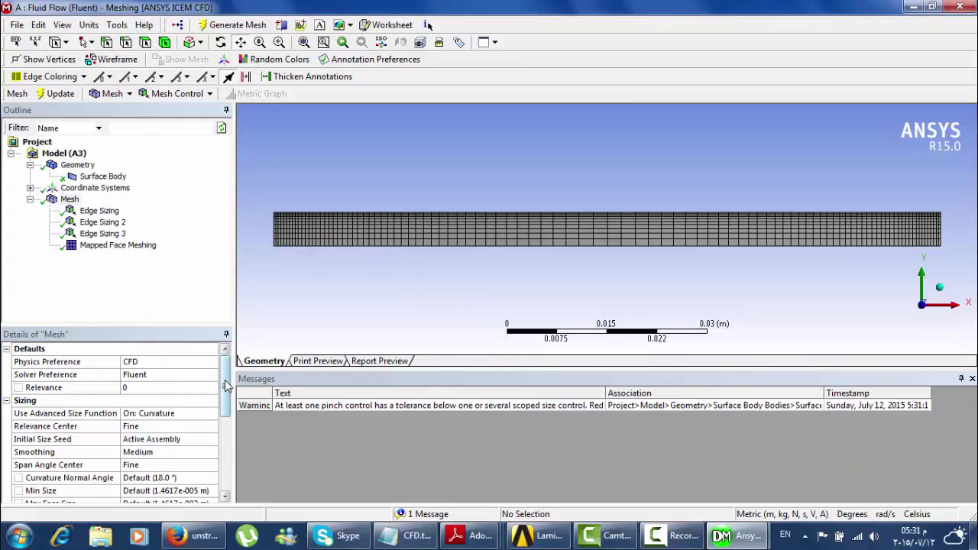
Review the mesh sizing settings and the options available for Smoothing.
mouse_move(226, 386)
mouse_down()
mouse_move(227, 408)
mouse_move(226, 397)
mouse_up()
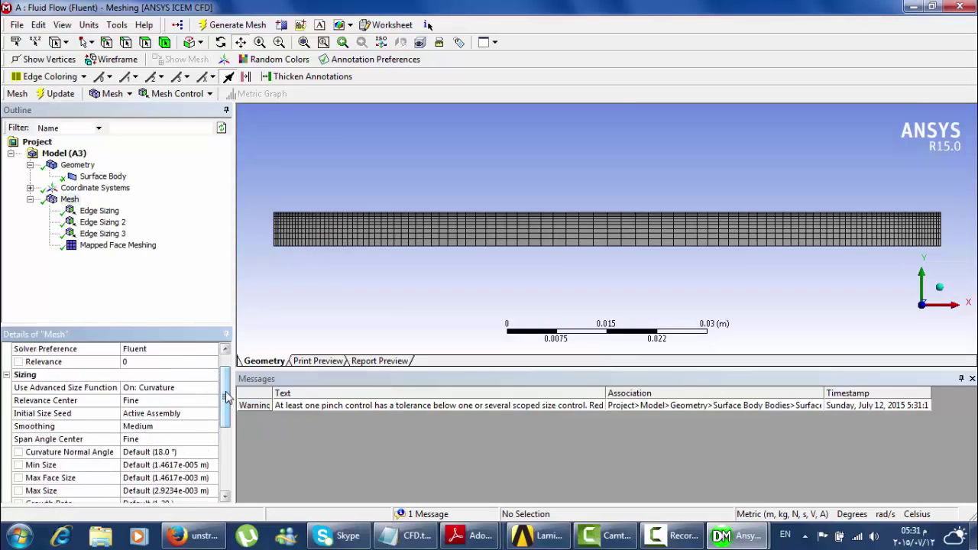
click(147, 431)
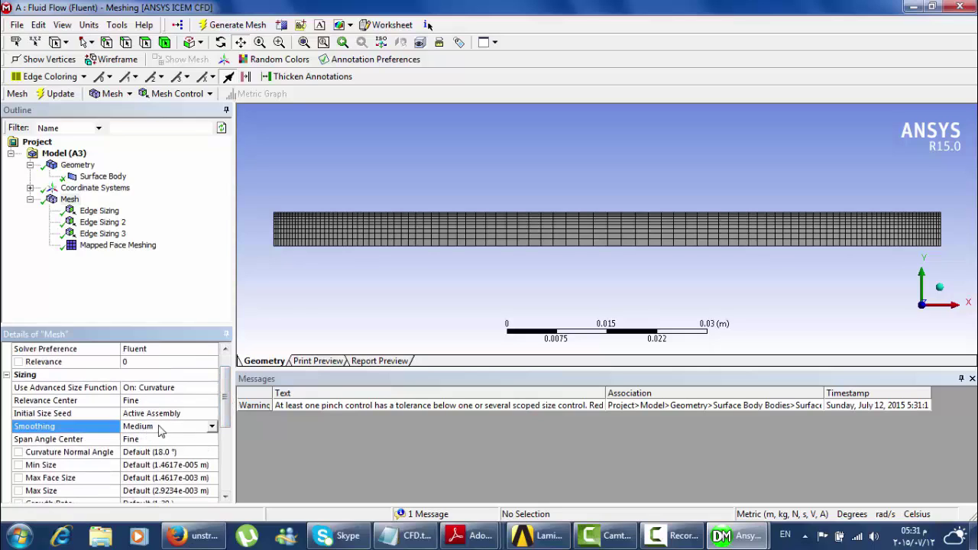
click(217, 430)
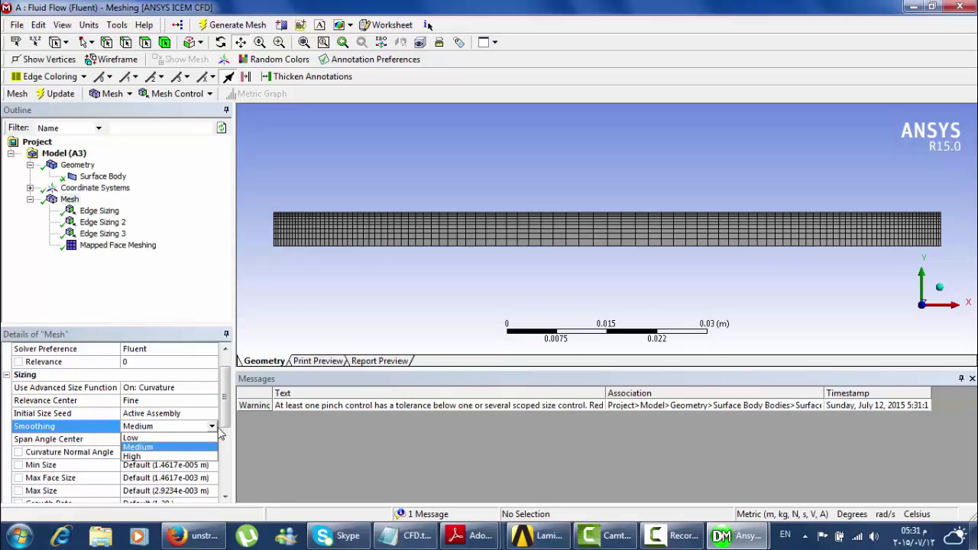
click(226, 411)
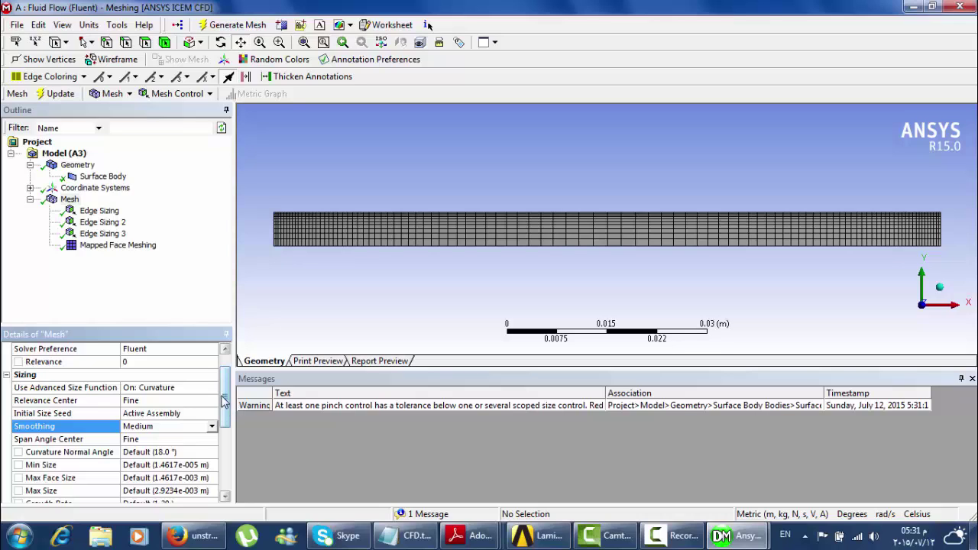
scroll(227, 401, up, 1)
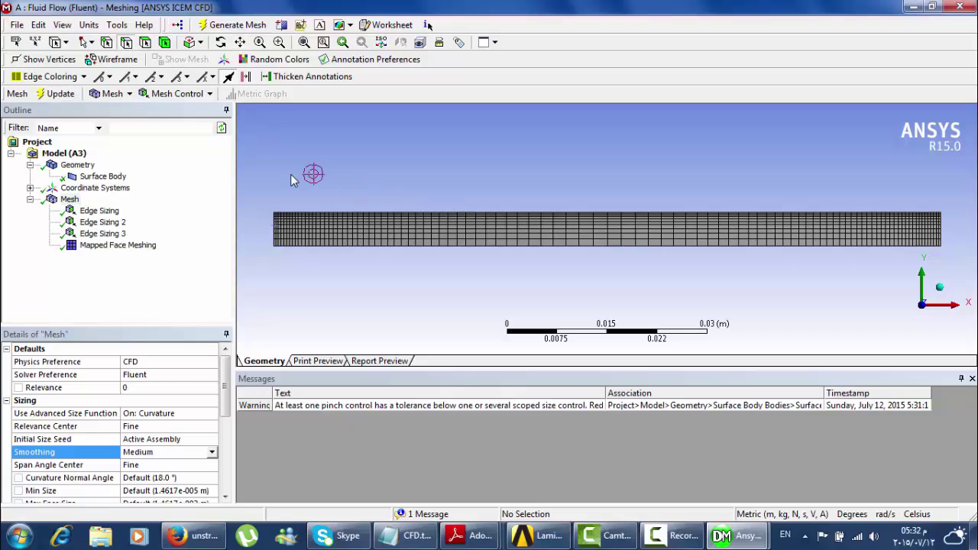
Create a named selection from the rectangle's left vertical edge, applied to the selected geometry.
click(273, 225)
right_click(273, 225)
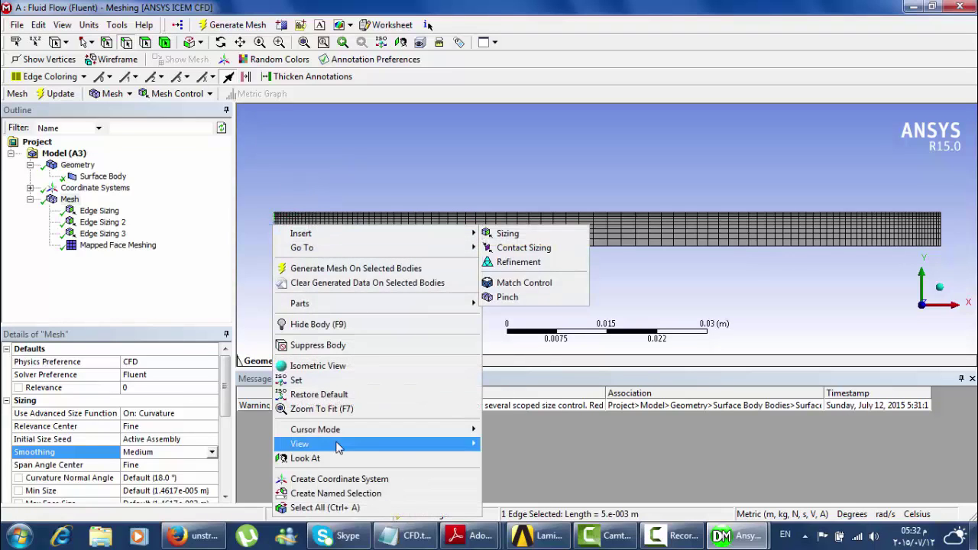
click(384, 500)
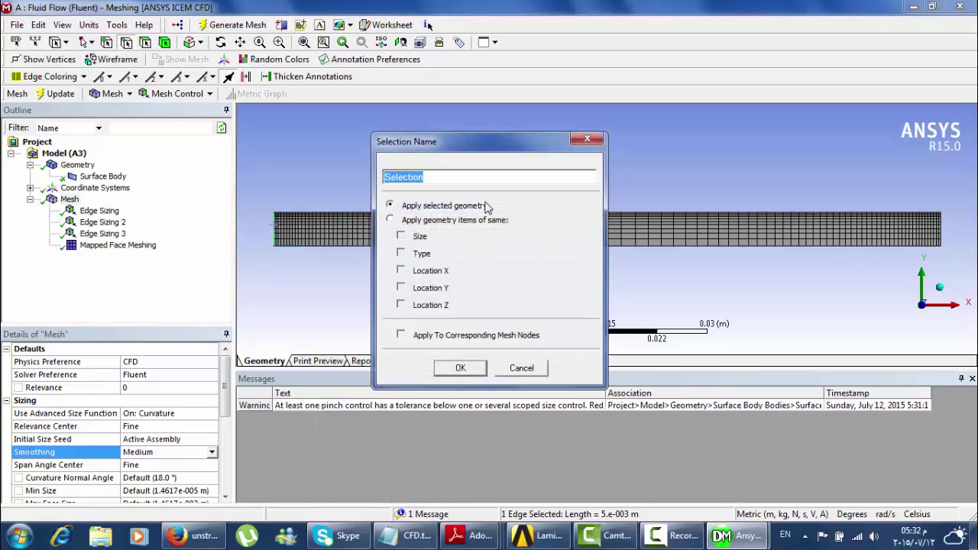
key(BackSpace)
key(Return)
Create a named selection called Wall from the rectangle's upper horizontal edge.
click(486, 211)
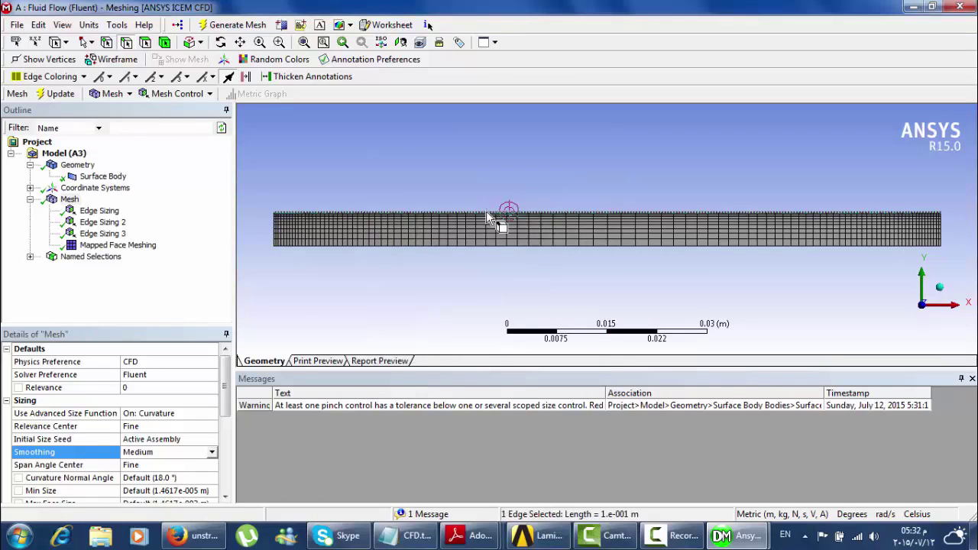
right_click(486, 211)
click(560, 480)
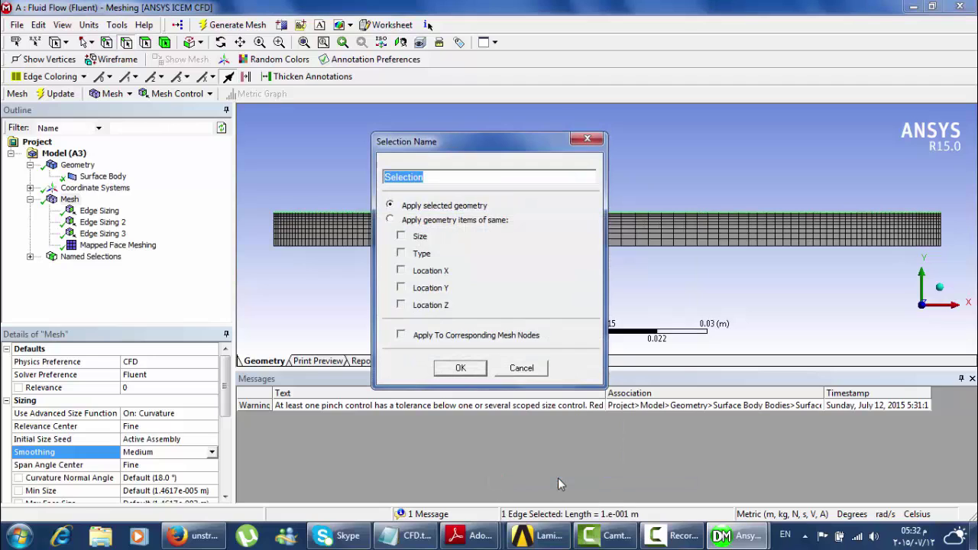
text(Wall)
key(Return)
Create a named selection called Axis from the rectangle's lower horizontal edge.
click(510, 246)
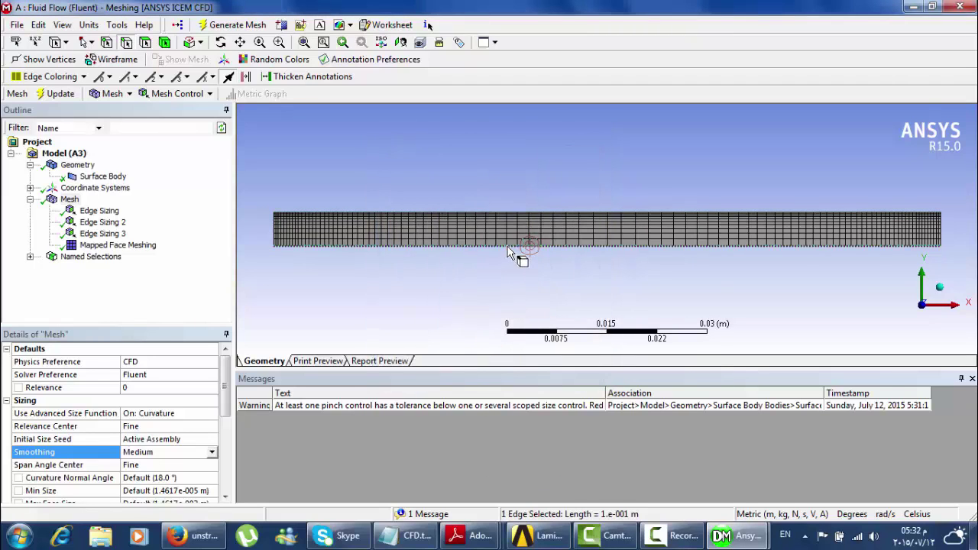
right_click(509, 229)
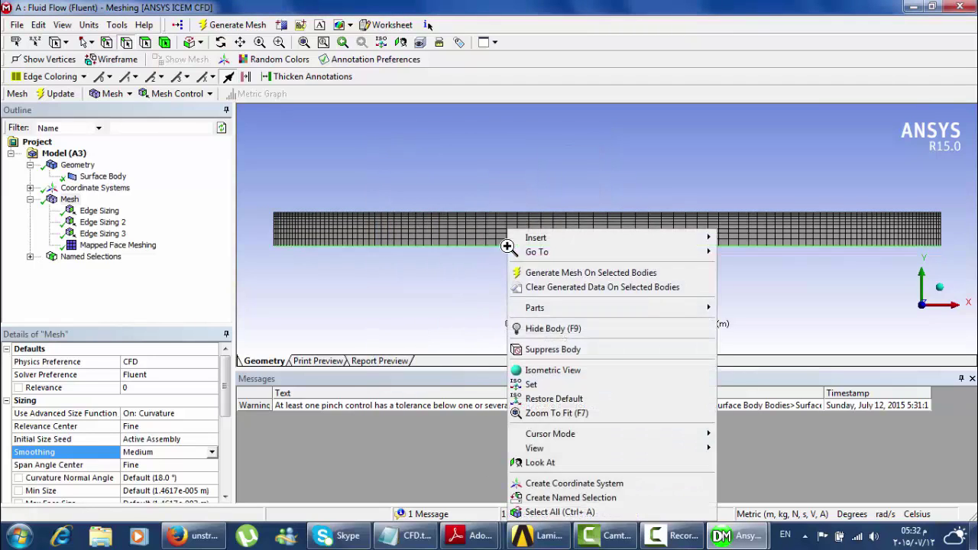
click(563, 498)
text(Axis)
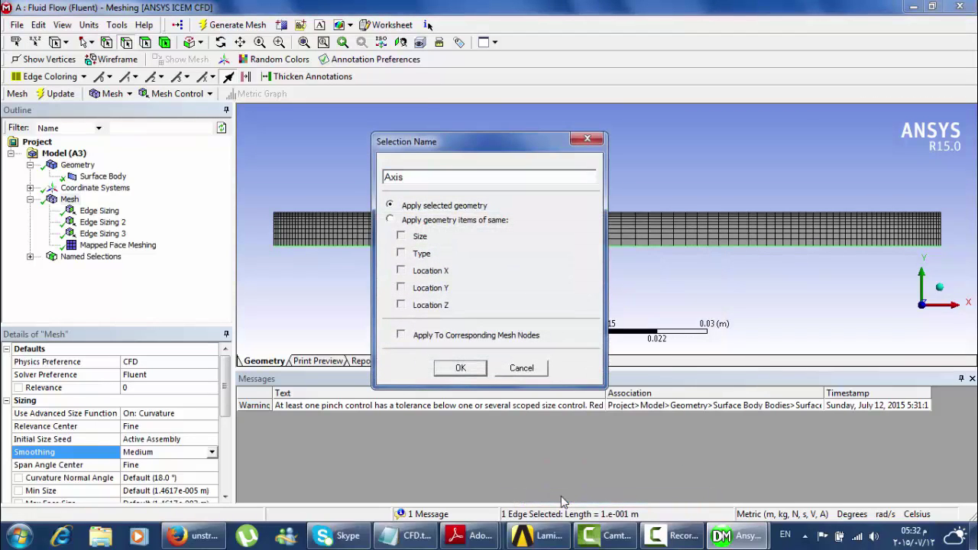
key(Return)
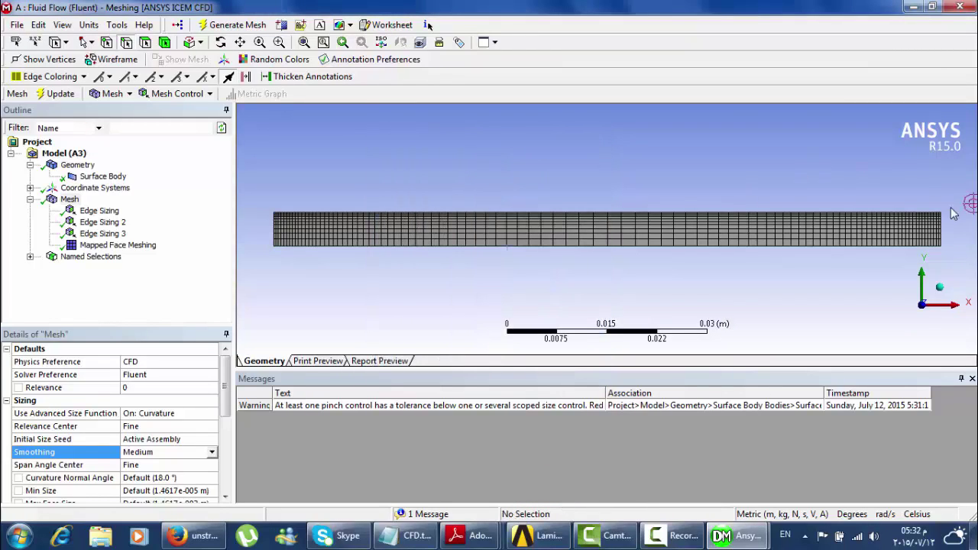
Create a named selection called Outlet from the rectangle's right vertical edge.
click(941, 231)
right_click(941, 231)
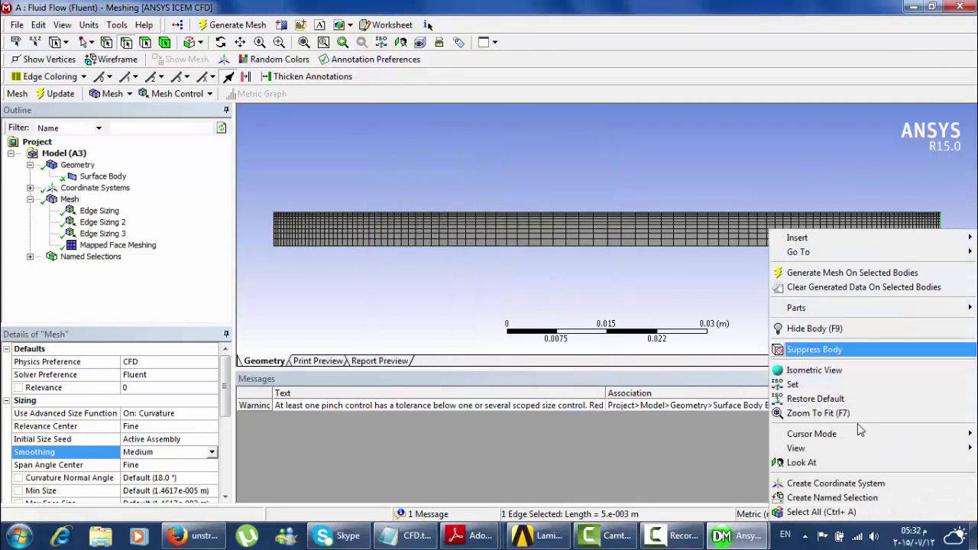
click(808, 498)
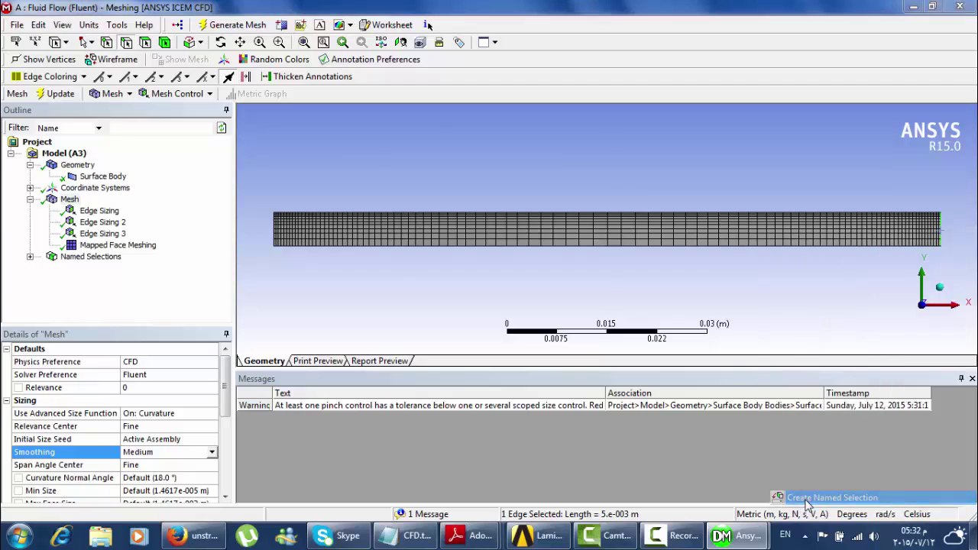
text(Outlet)
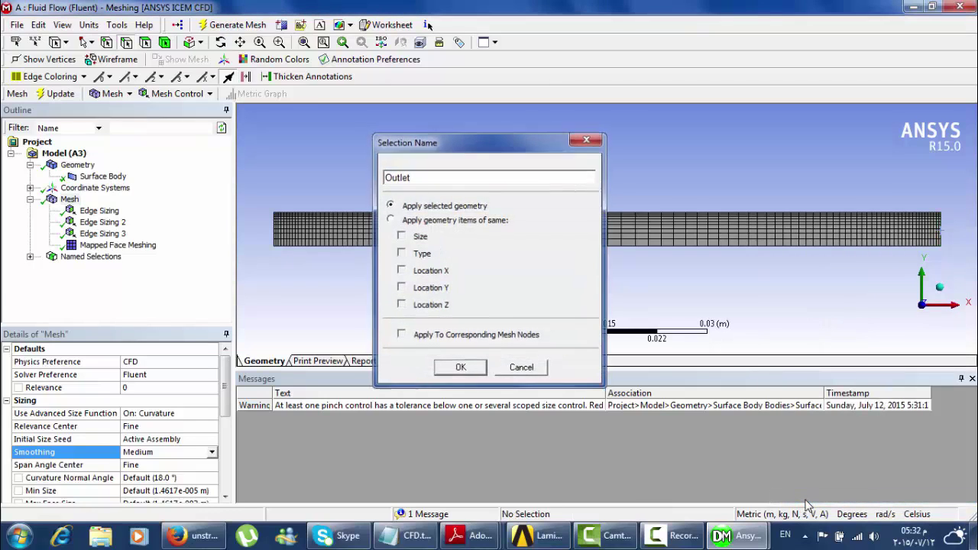
key(Return)
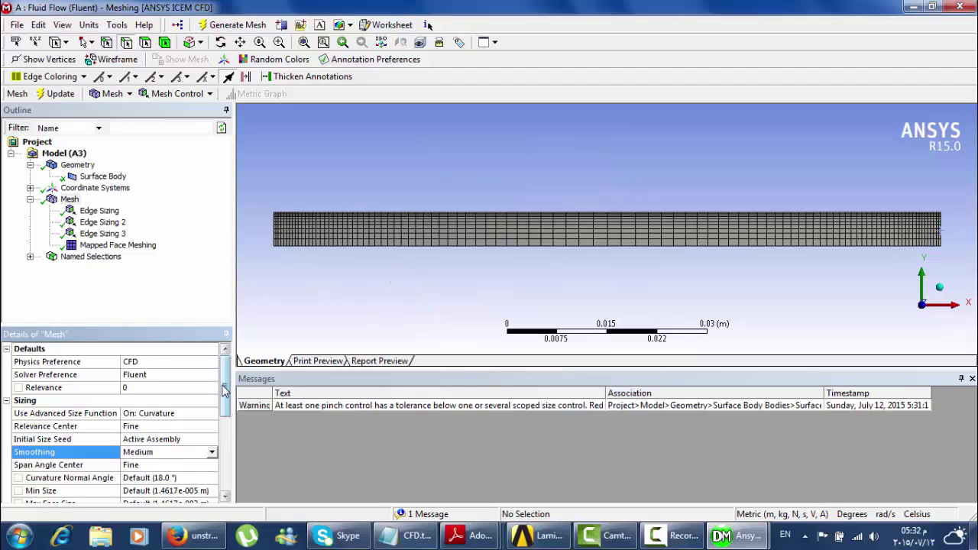
Set the number of divisions to 50 for both Edge Sizing and Edge Sizing 2.
click(103, 211)
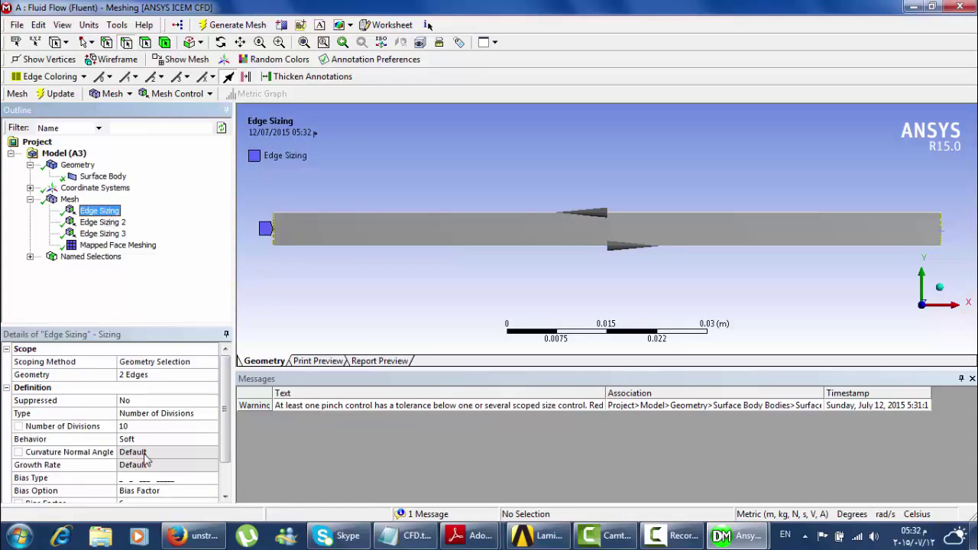
click(131, 425)
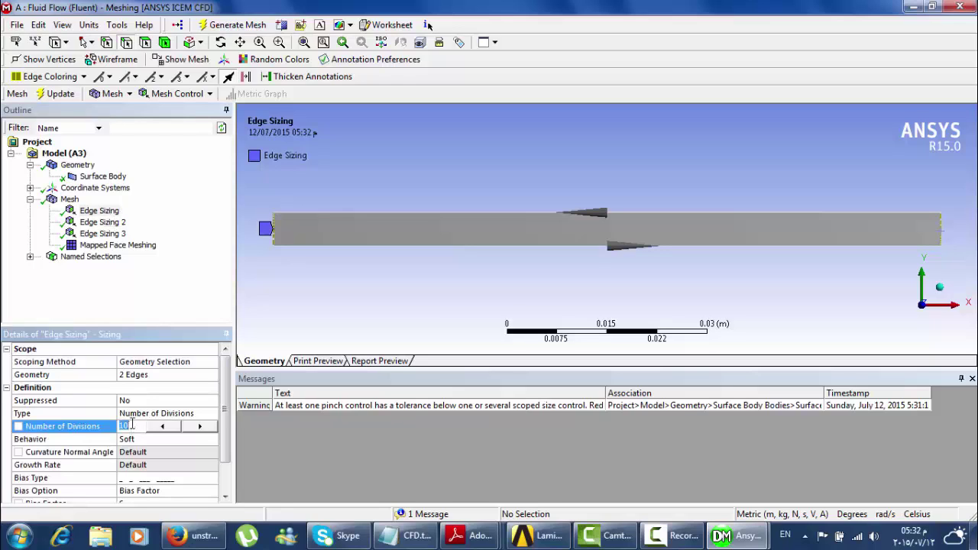
text(50)
key(Return)
click(107, 223)
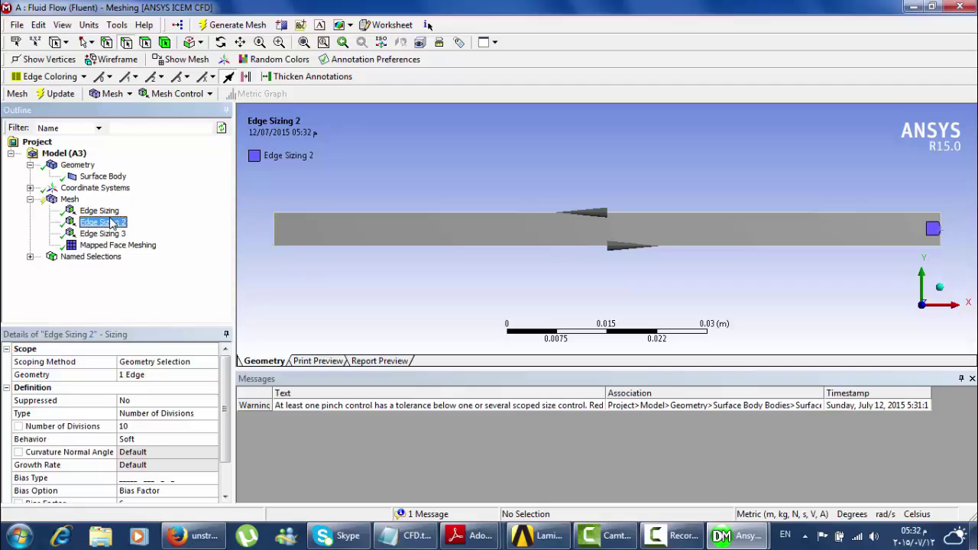
click(151, 428)
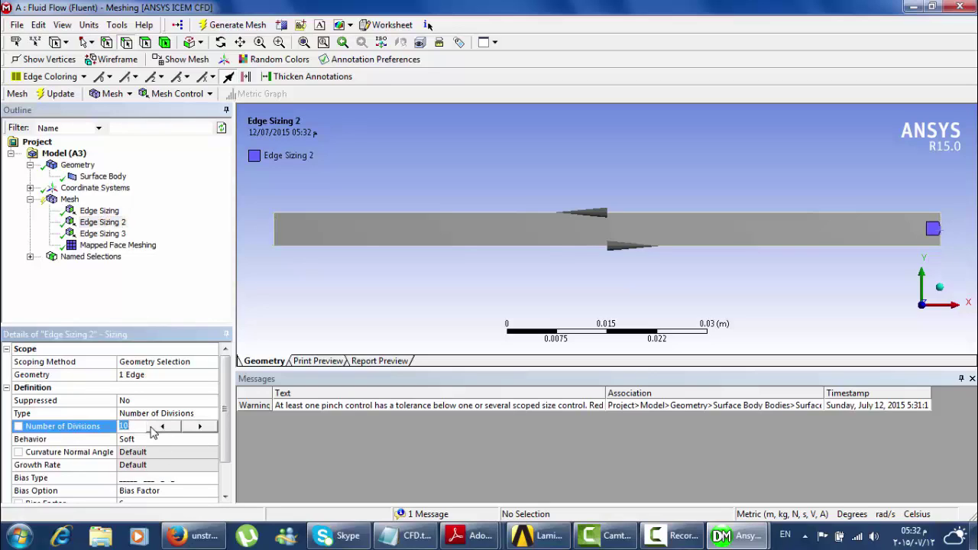
text(50)
key(Return)
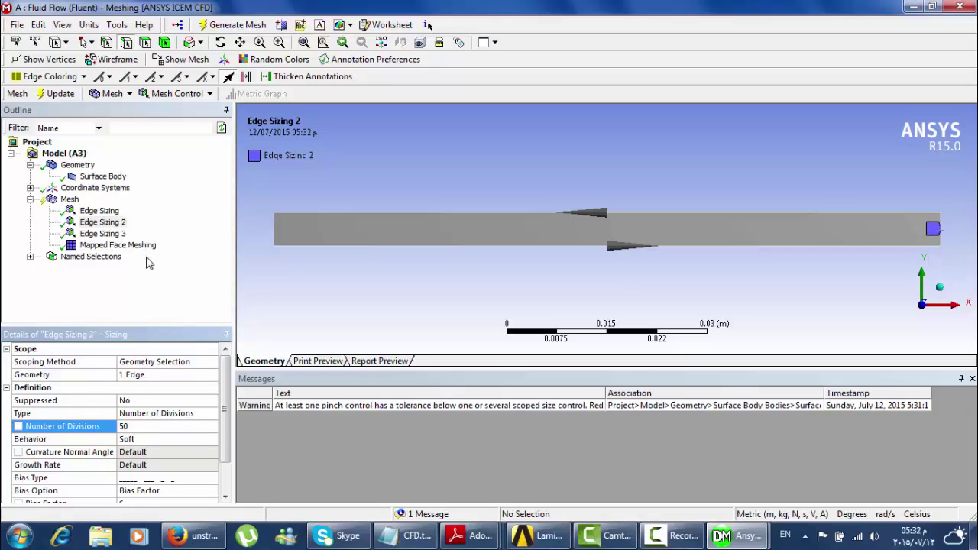
Try to regenerate and update the mesh, dismiss the Workbench error dialog and return to the Meshing window.
click(233, 25)
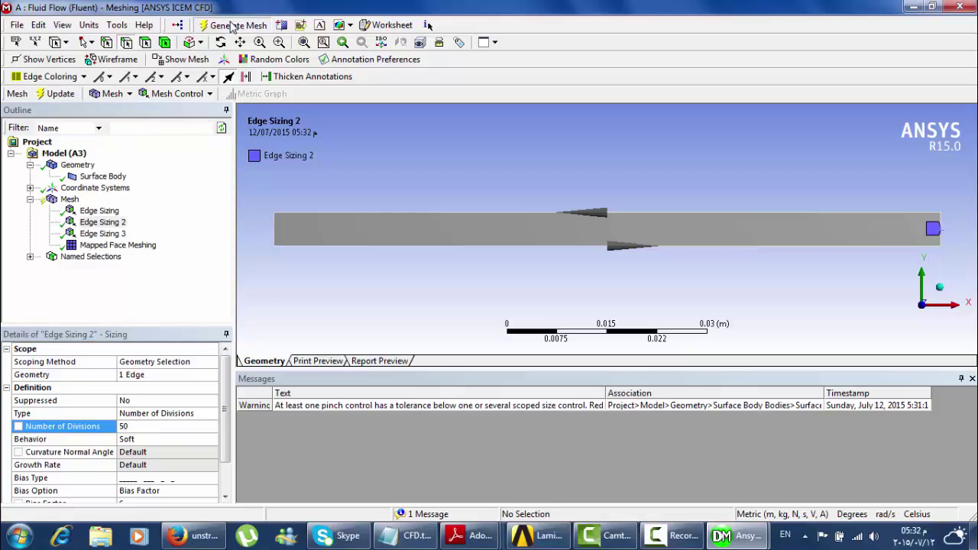
click(68, 202)
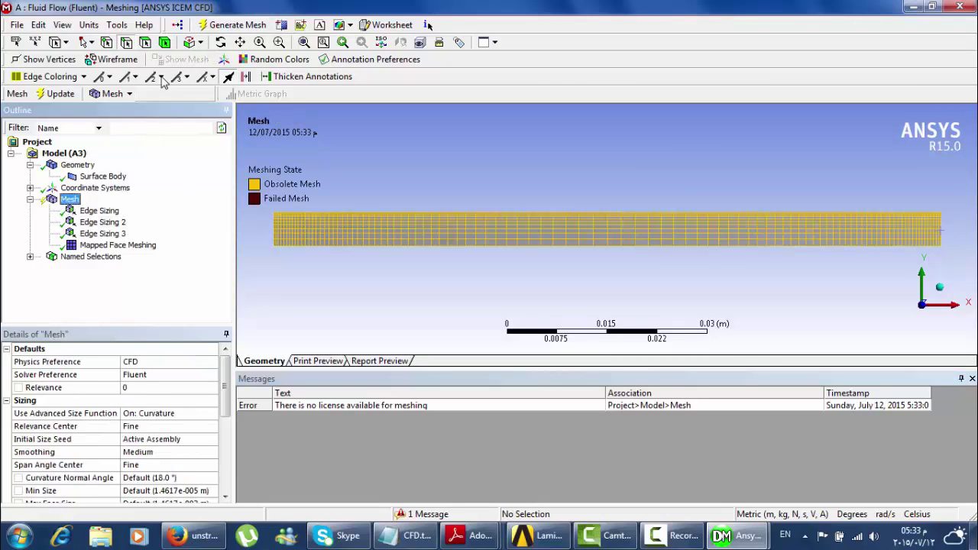
click(58, 94)
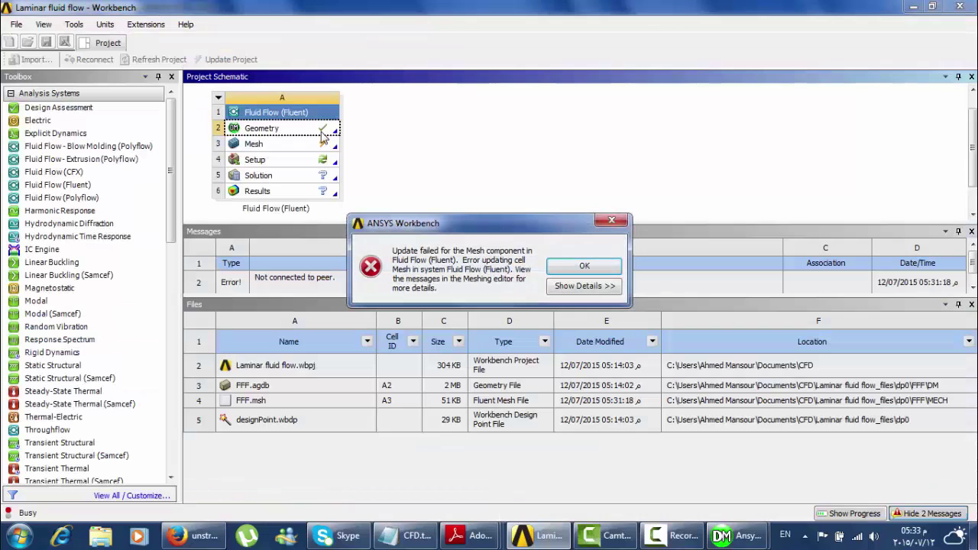
click(580, 266)
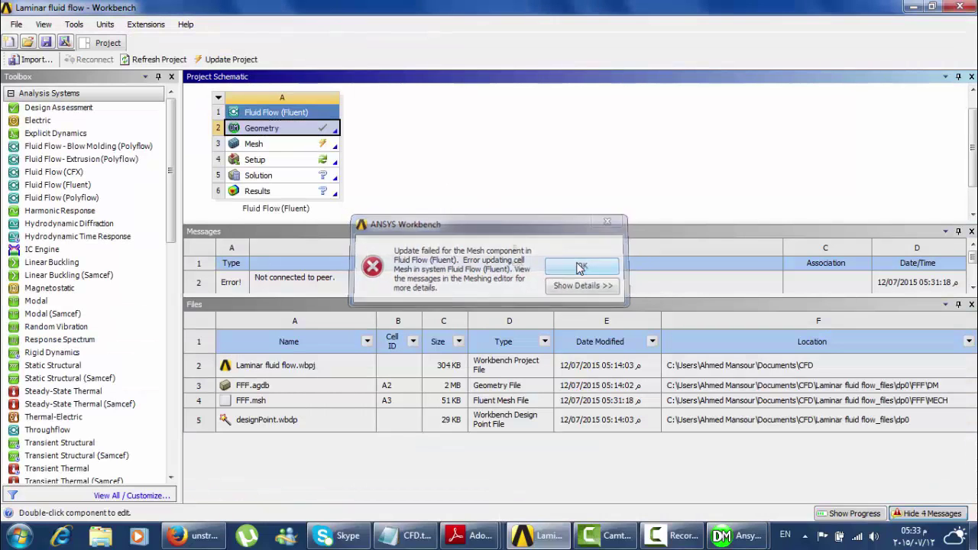
mouse_move(733, 535)
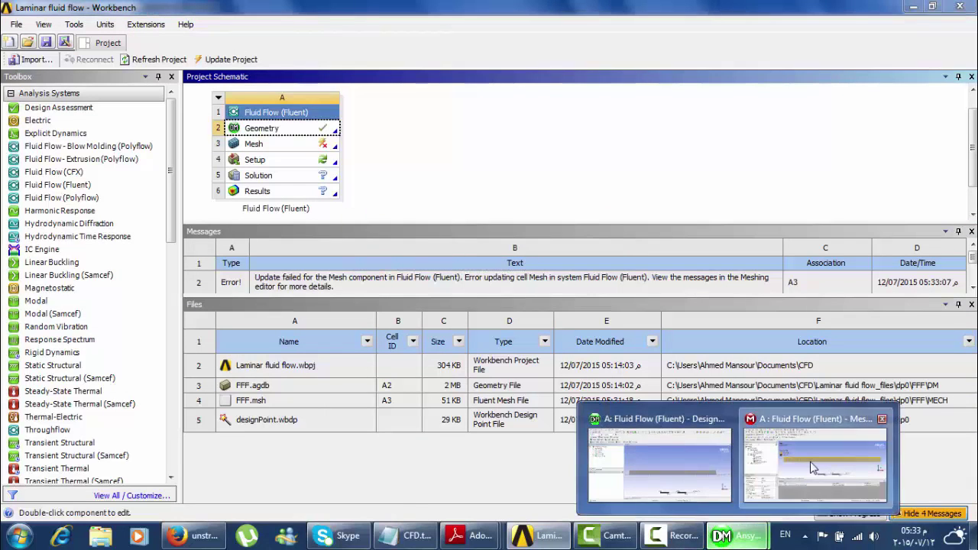
click(813, 468)
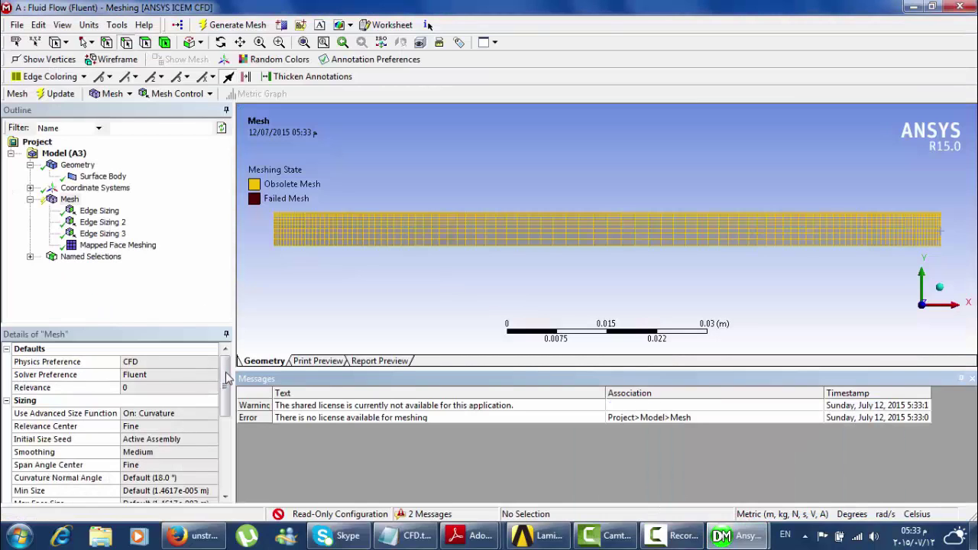
Try to edit the number of divisions of the first Edge Sizing control.
mouse_move(226, 386)
mouse_down()
mouse_move(224, 398)
mouse_move(224, 385)
mouse_up()
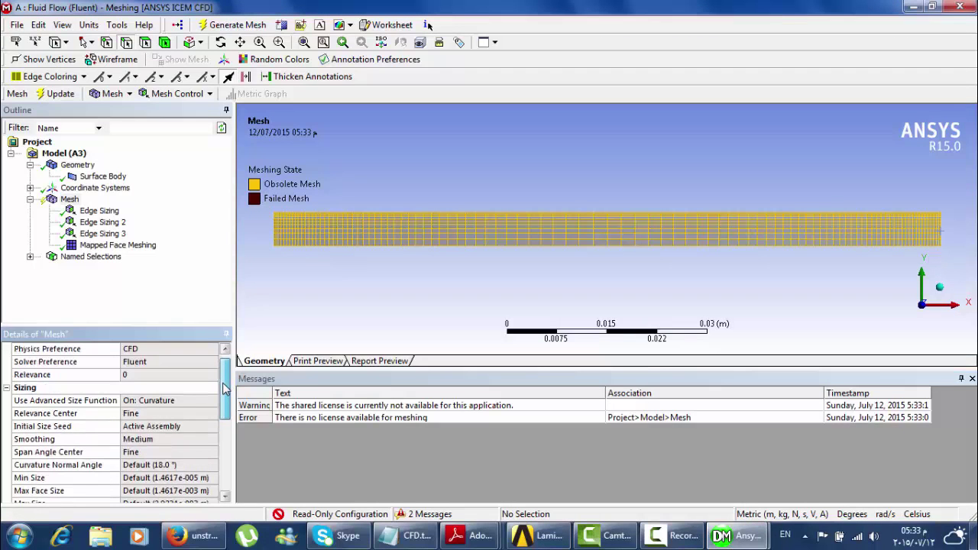
click(99, 210)
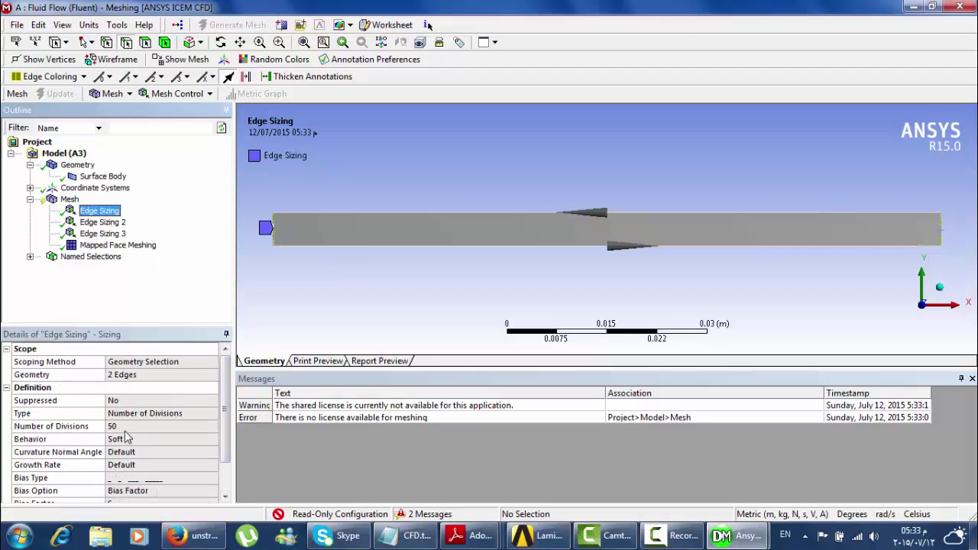
click(125, 433)
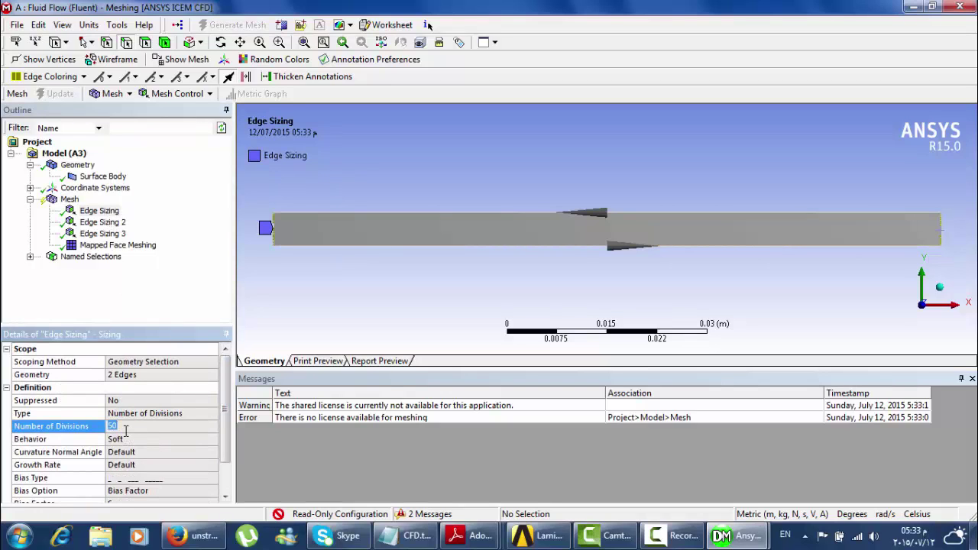
click(126, 432)
click(92, 210)
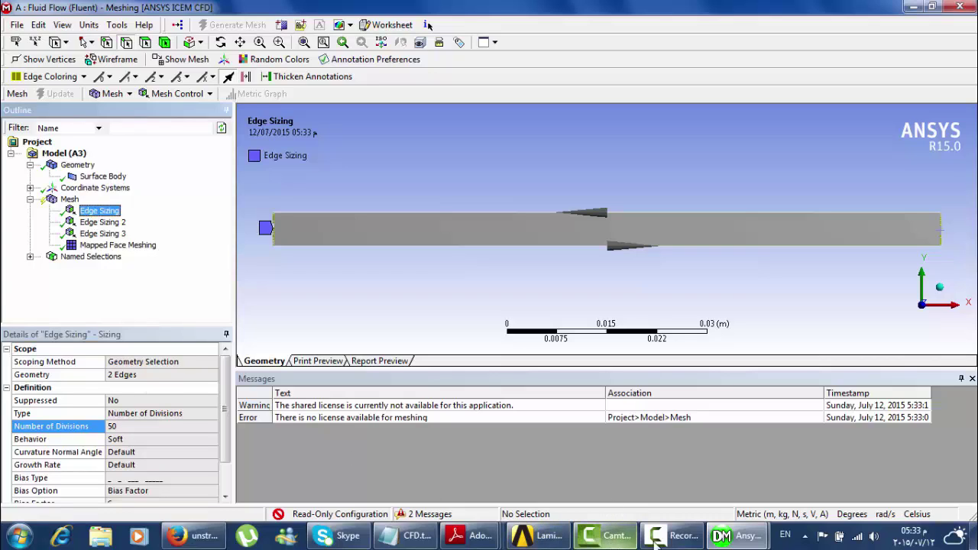
click(677, 536)
click(898, 470)
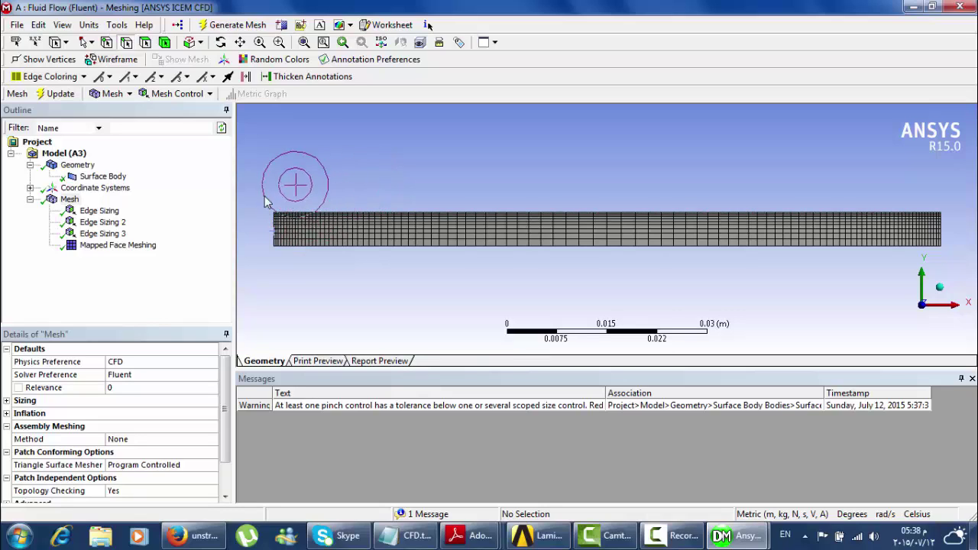
Examine the mesh near the rectangle's left end and review the settings of Edge Sizing, Edge Sizing 3 and Mapped Face Meshing.
click(279, 42)
drag(264, 205, 323, 235)
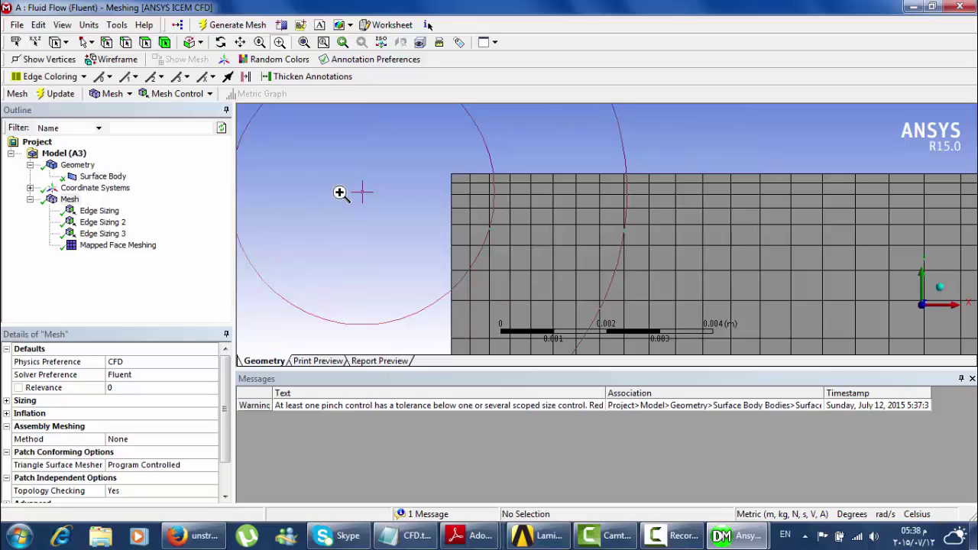
right_click(327, 155)
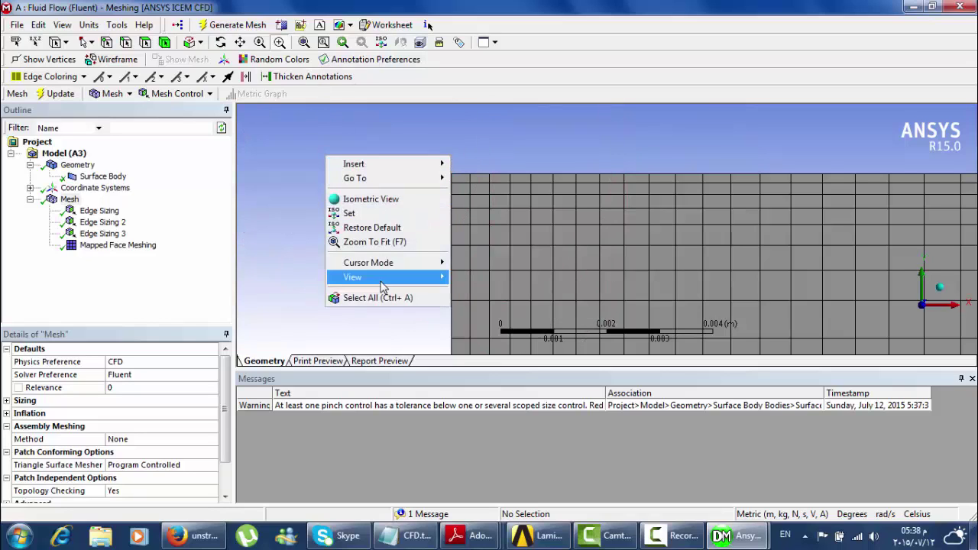
mouse_move(386, 284)
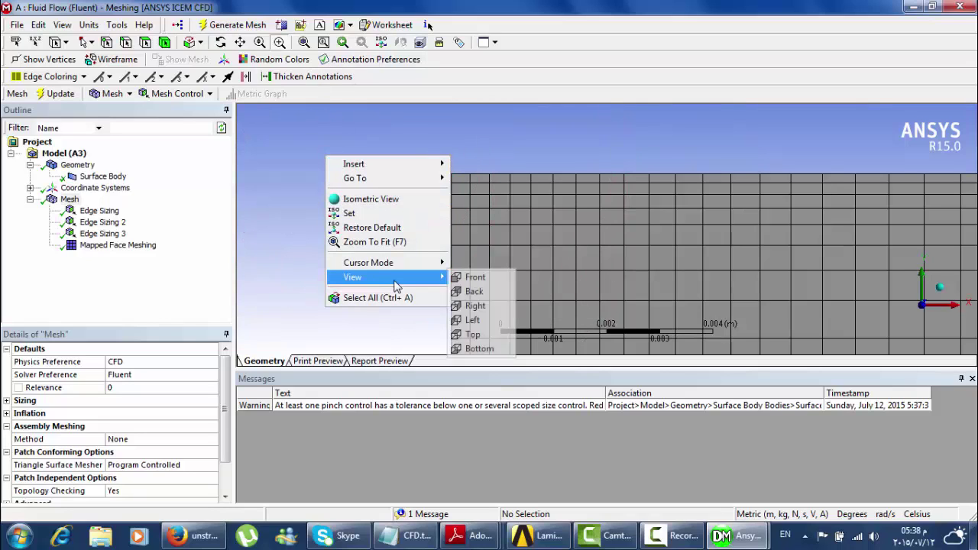
click(382, 242)
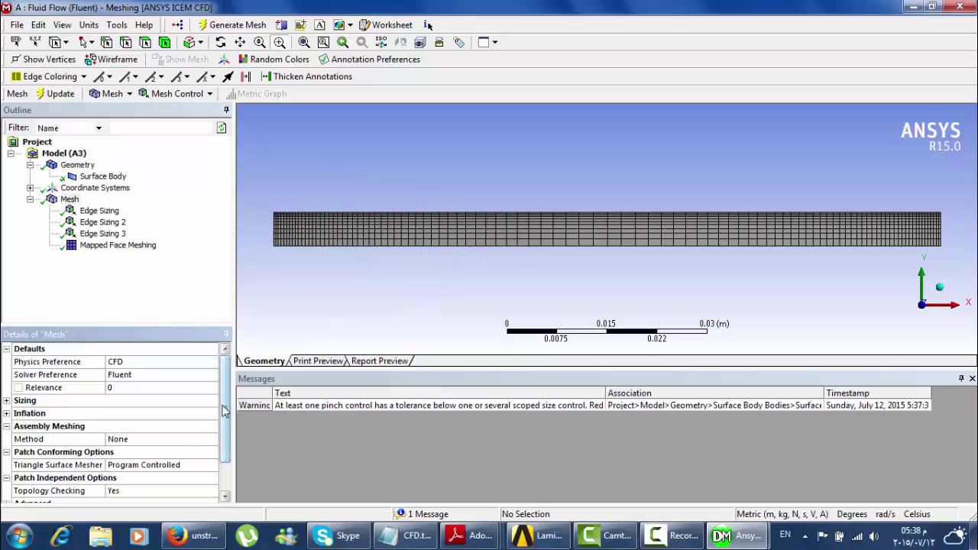
drag(225, 405, 226, 447)
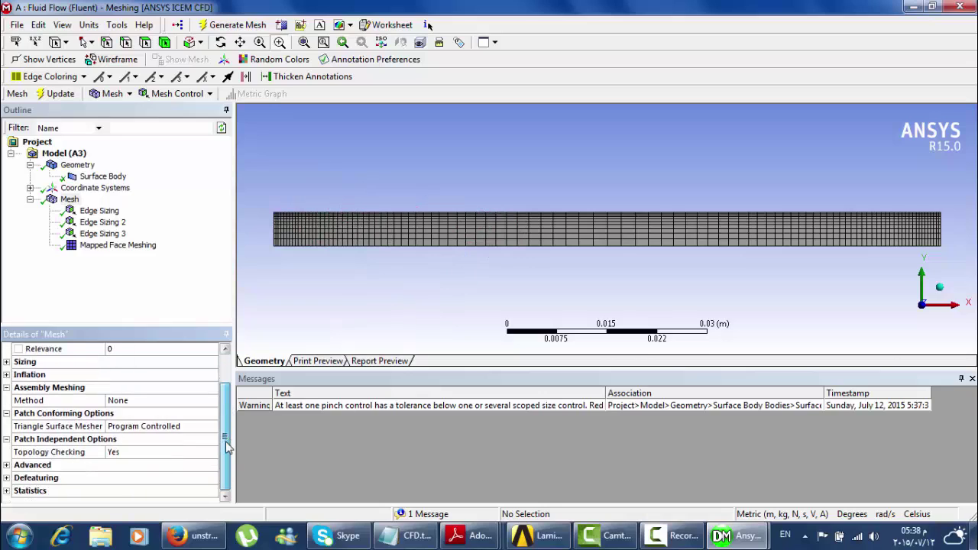
click(97, 211)
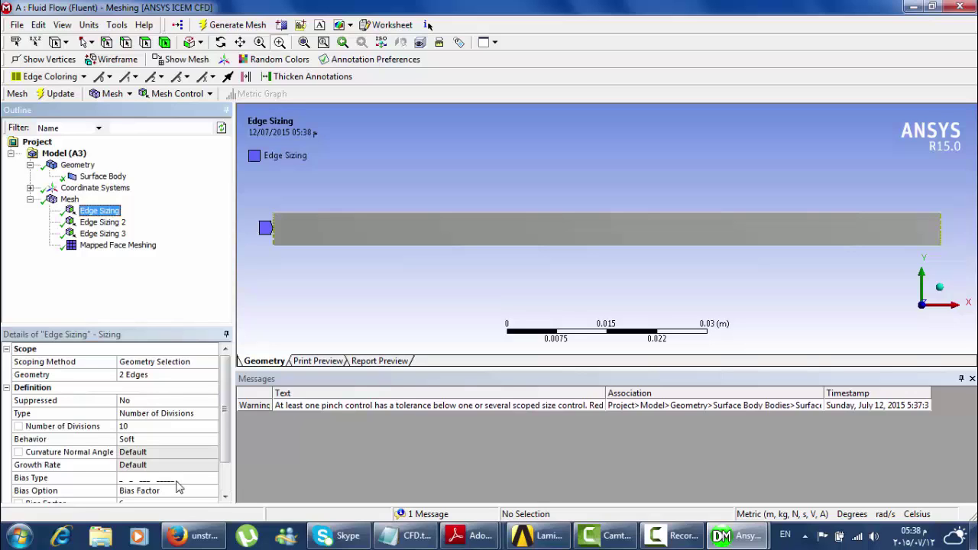
click(106, 234)
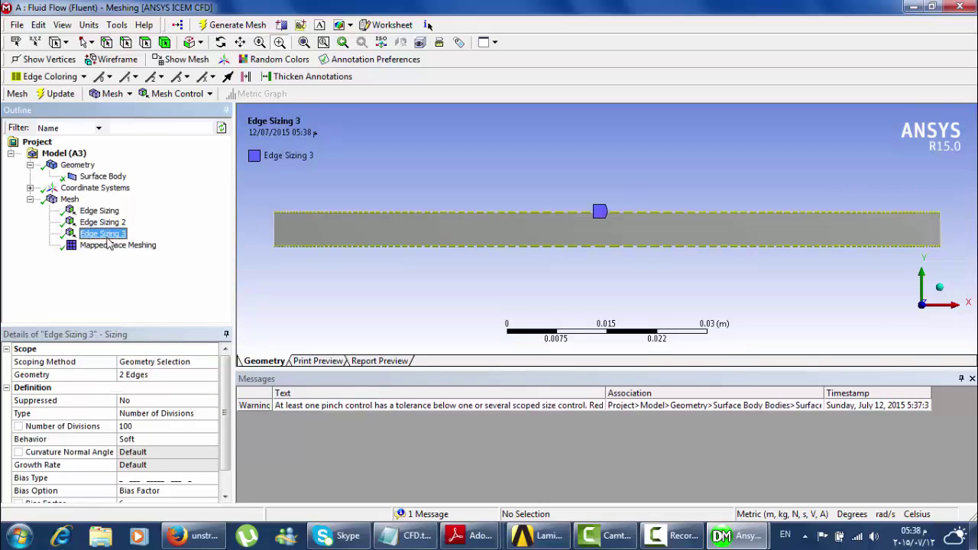
click(122, 245)
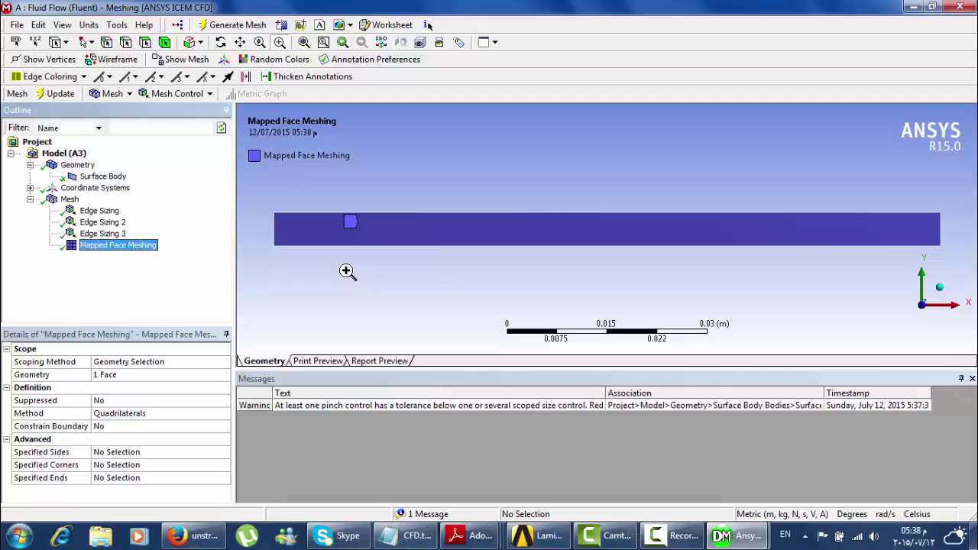
Create a named selection called Inlet from the rectangle's left vertical edge, applied to the selected geometry.
click(275, 195)
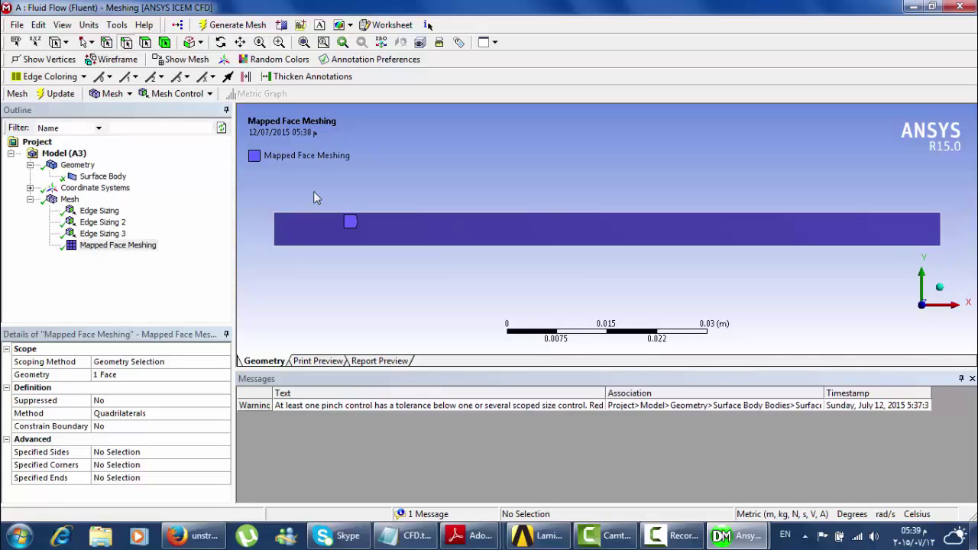
click(275, 230)
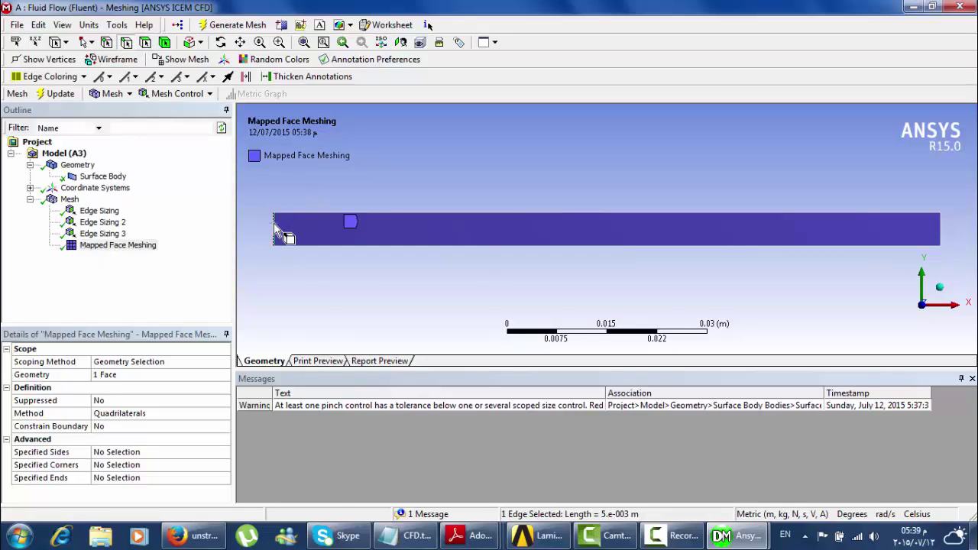
right_click(276, 229)
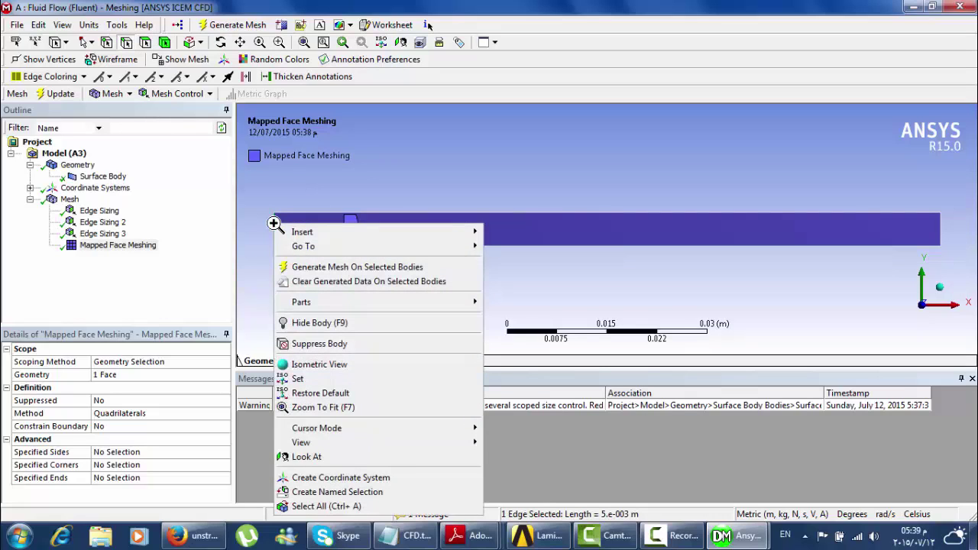
click(408, 492)
key(BackSpace)
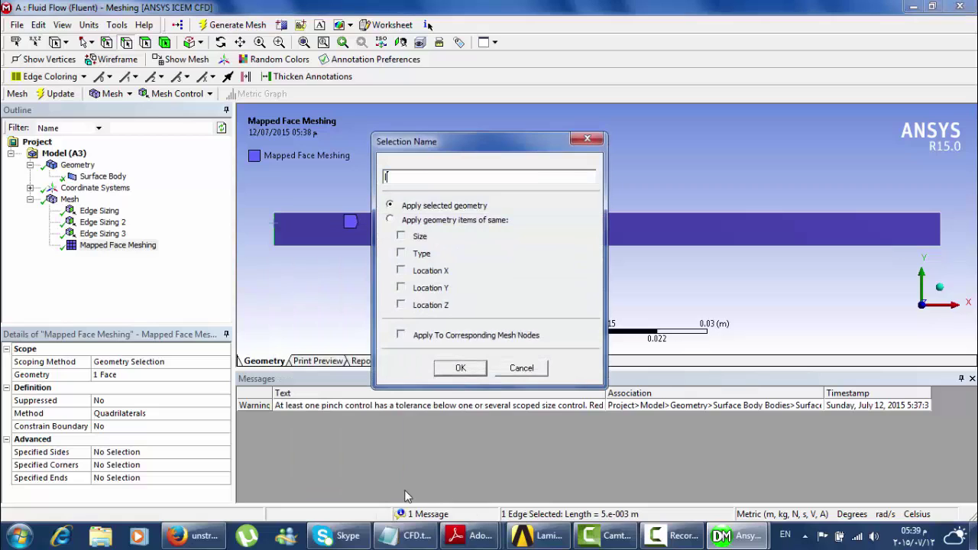
text(Inlet)
key(Return)
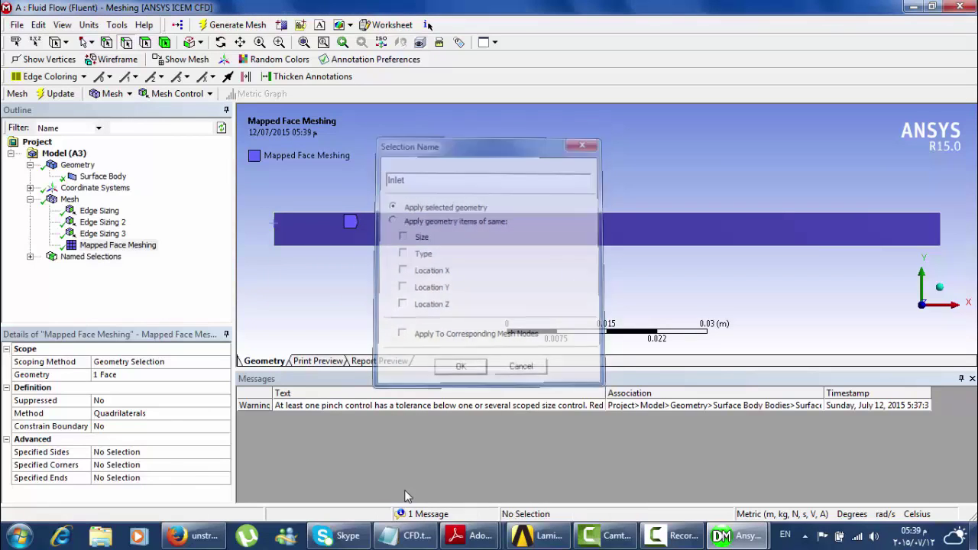
Create a named selection called Wall from the rectangle's upper horizontal edge, applied to the selected geometry.
right_click(486, 214)
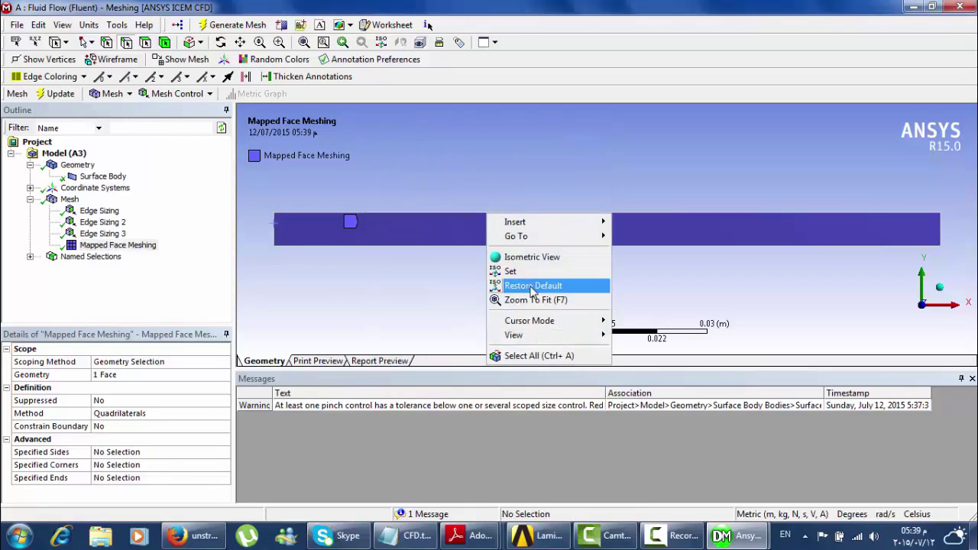
click(454, 214)
right_click(453, 214)
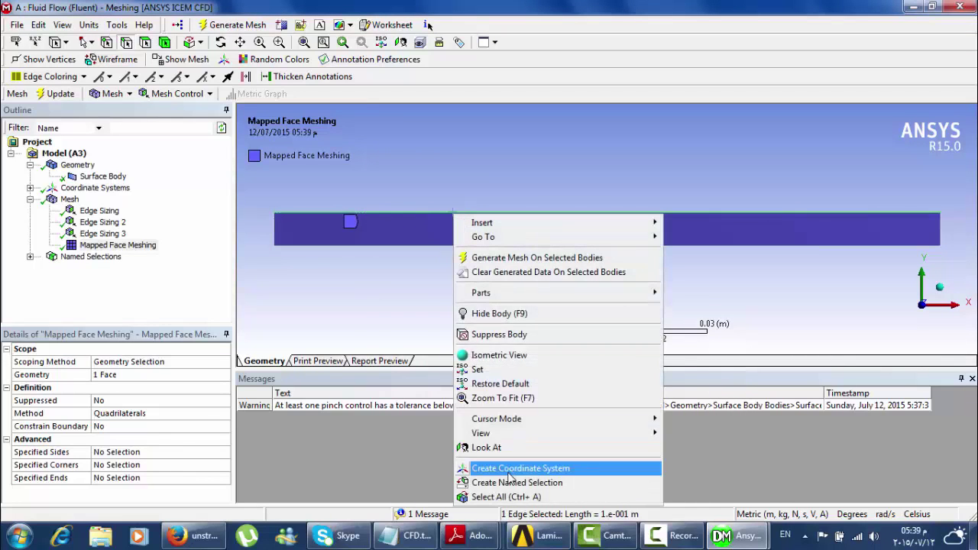
click(505, 488)
text(W)
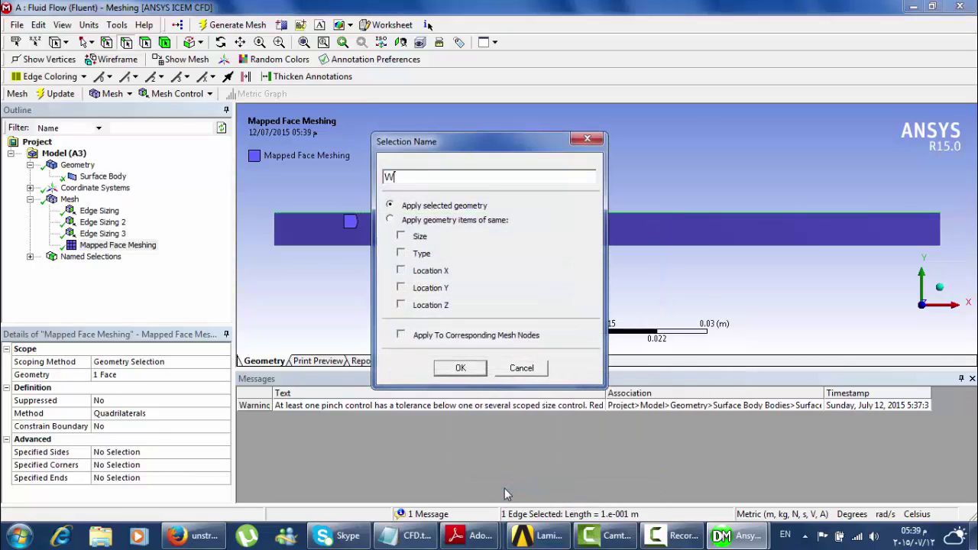
text(all)
key(Return)
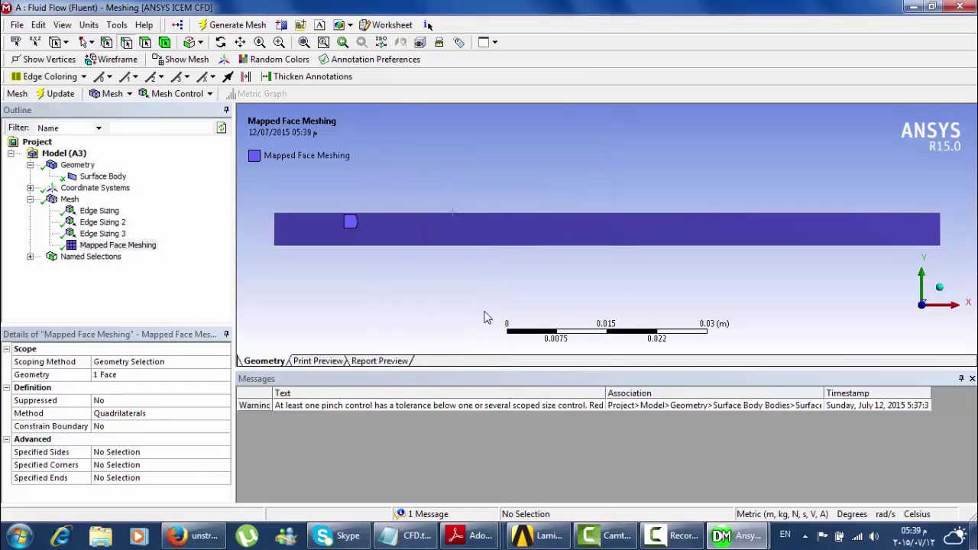
Create a named selection called Axis from the rectangle's lower horizontal edge, applied to the selected geometry.
click(520, 242)
right_click(519, 242)
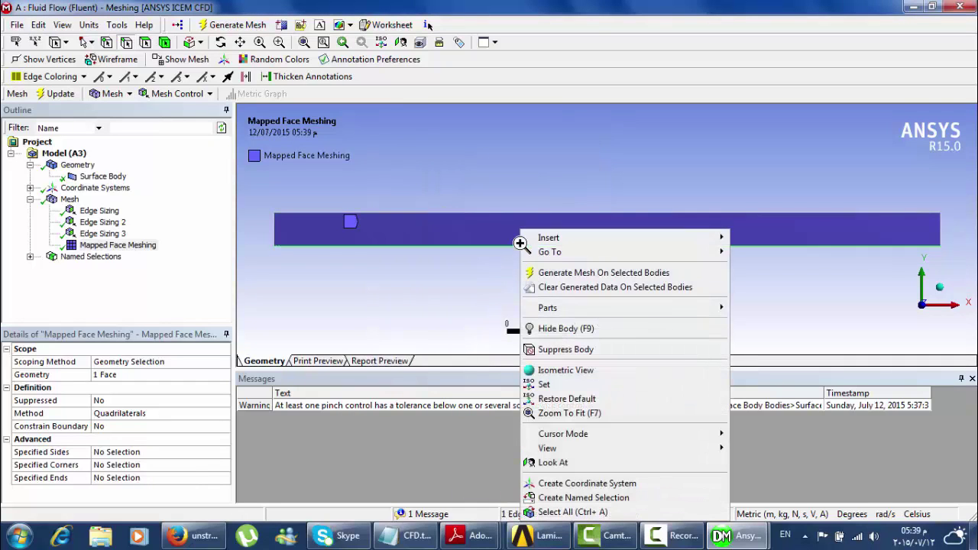
click(569, 497)
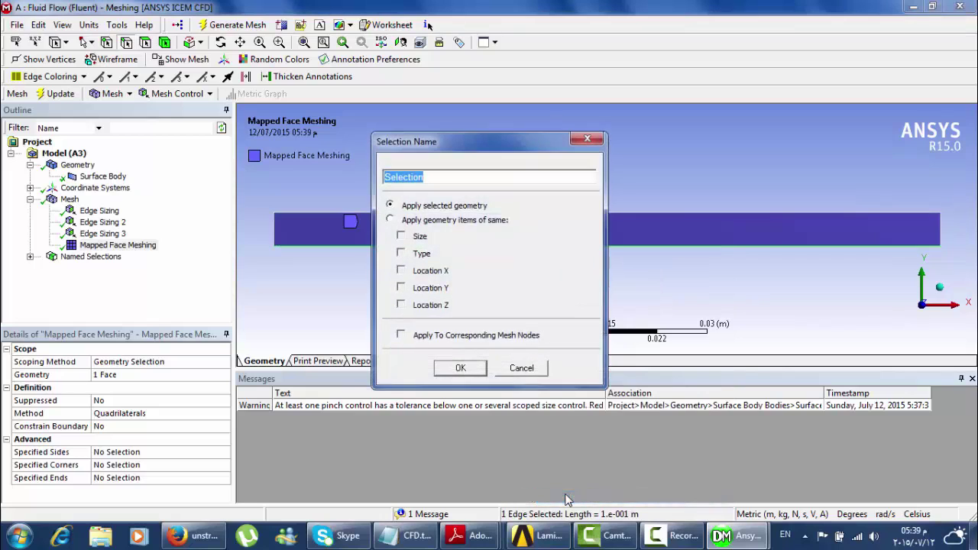
text(Axis)
key(Return)
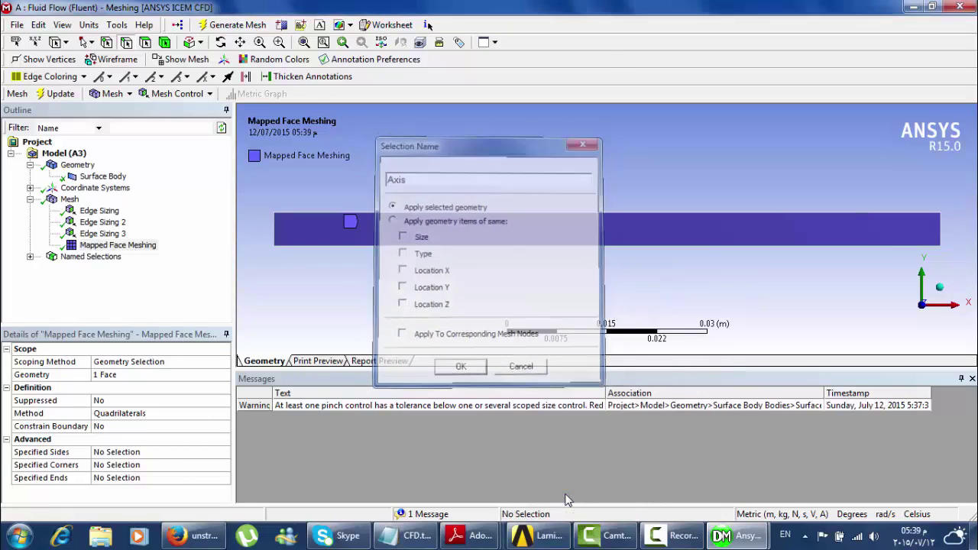
Create a named selection called Outlet from the rectangle's right vertical edge, applied to the selected geometry.
click(942, 235)
right_click(942, 235)
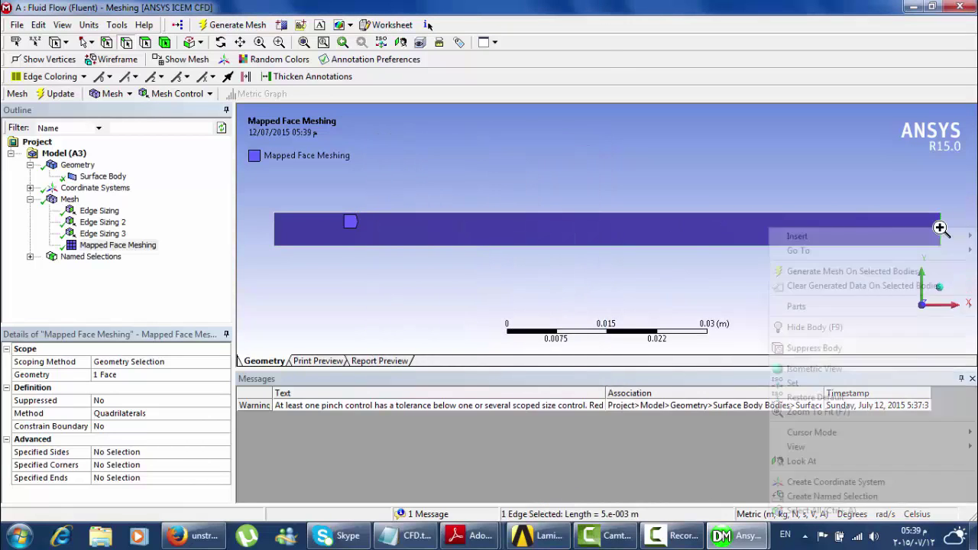
click(810, 496)
text(O)
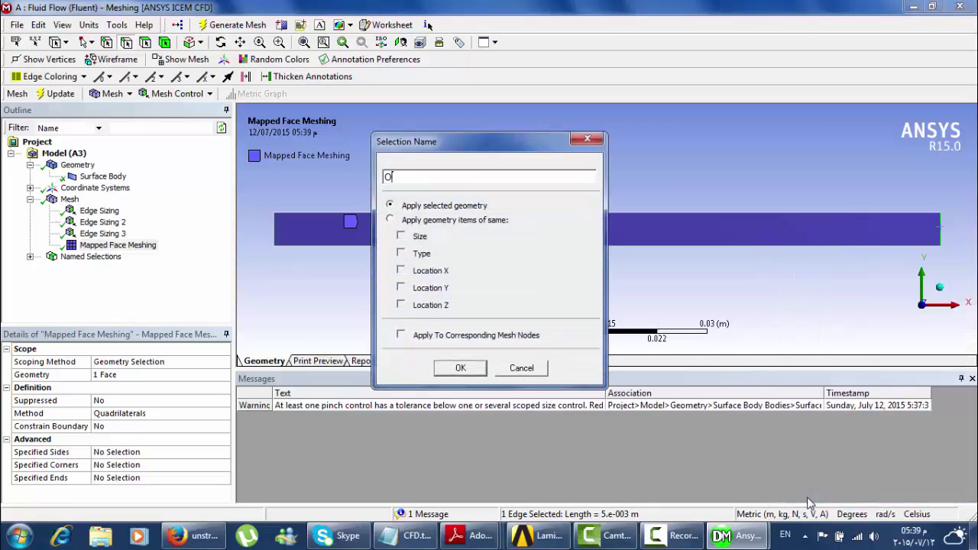
text(utlet)
key(Return)
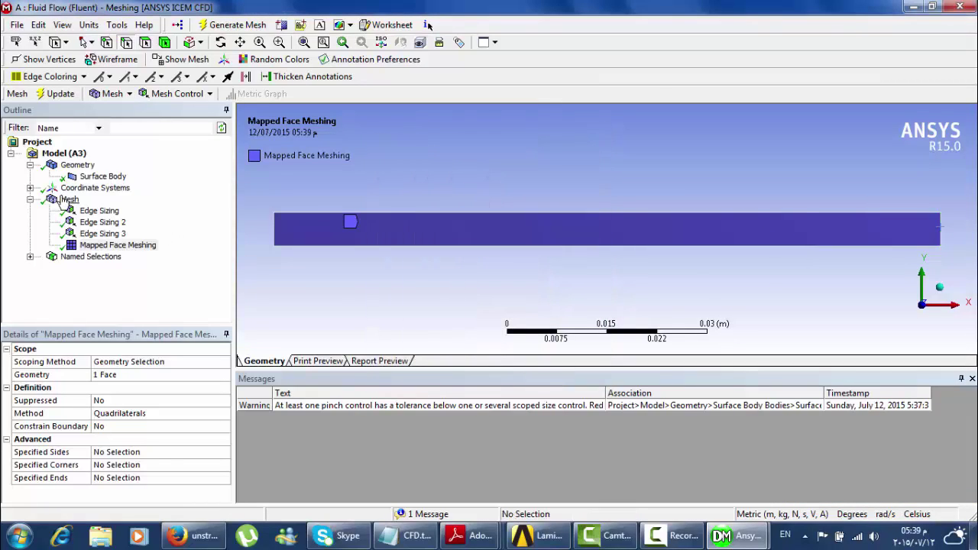
Display the mesh and review the edges assigned to the Inlet, Wall, Axis and Outlet named selections.
click(67, 199)
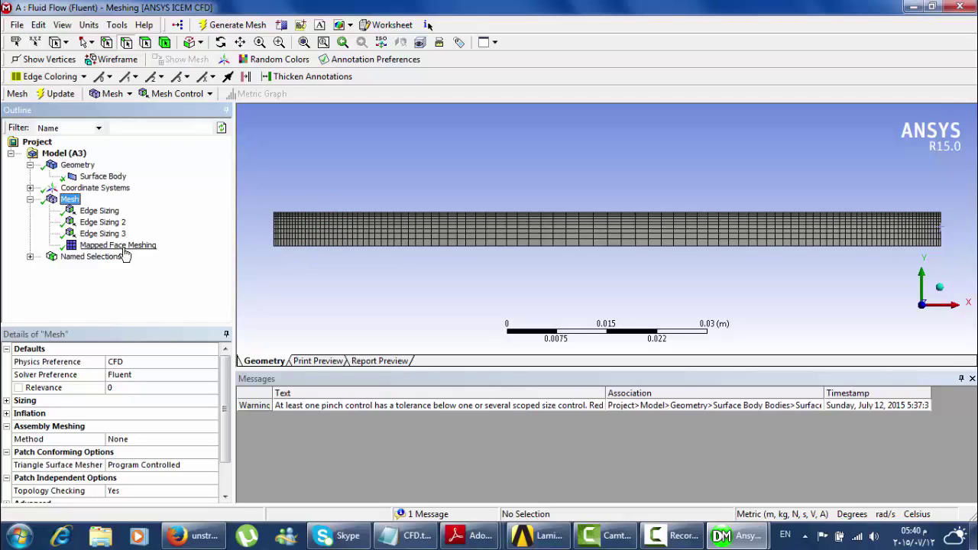
click(29, 258)
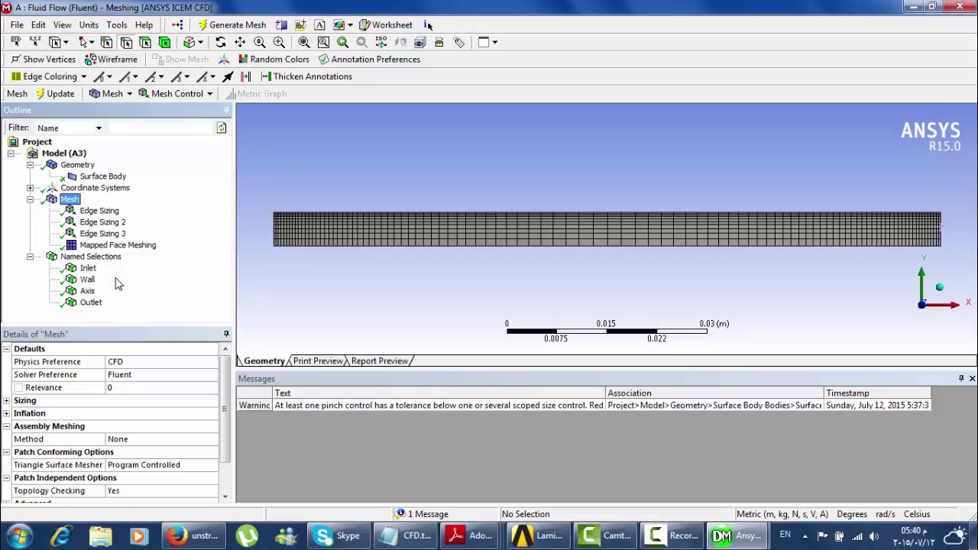
click(89, 269)
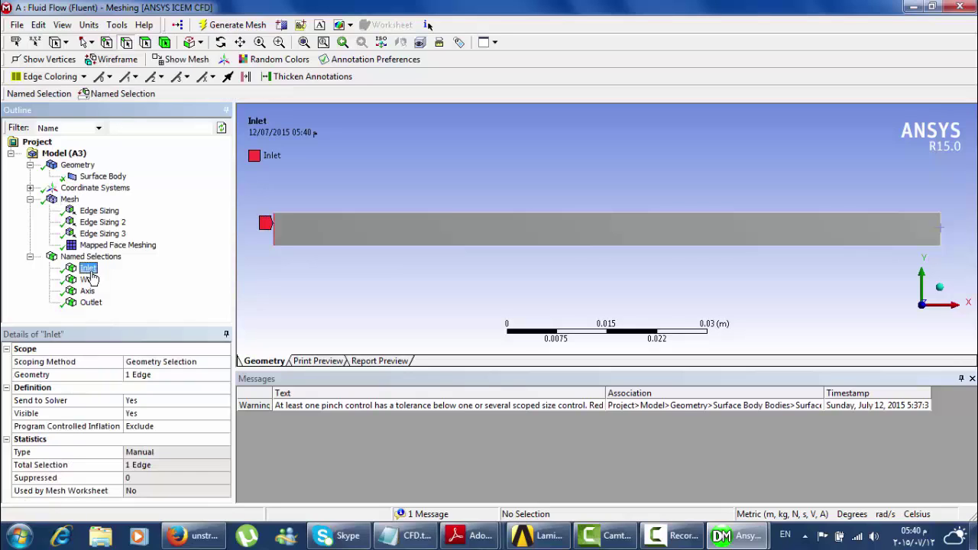
click(88, 279)
click(90, 291)
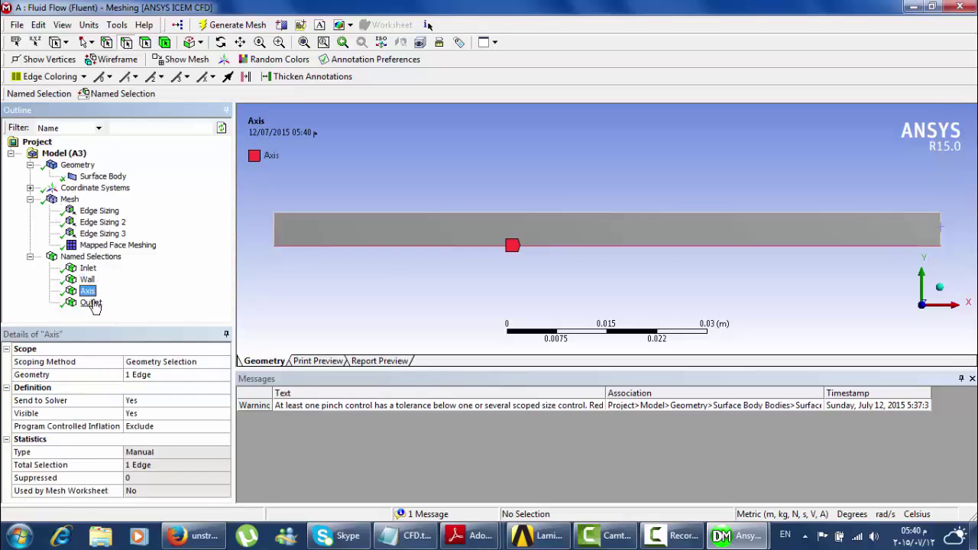
click(90, 303)
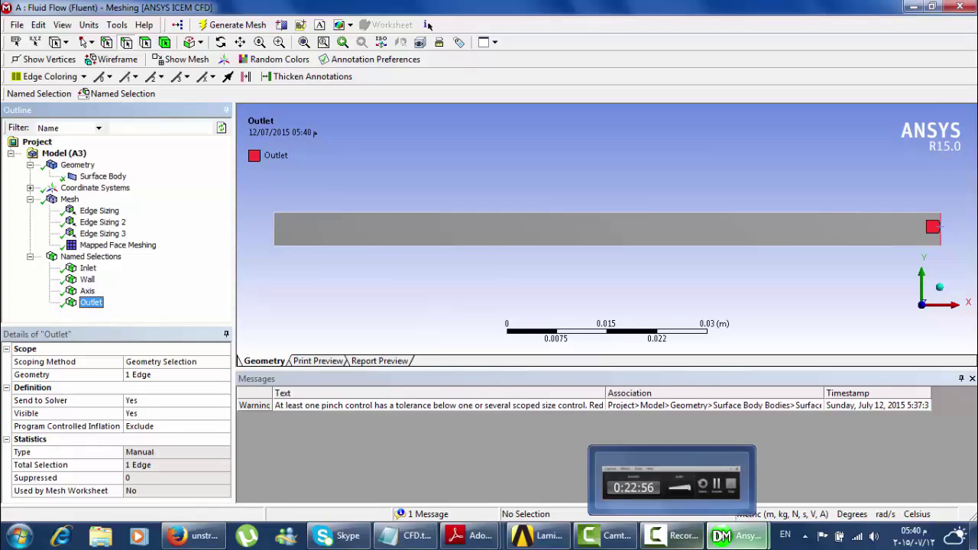
Switch to the Workbench project and open the Setup cell of the Fluid Flow (Fluent) system.
click(735, 536)
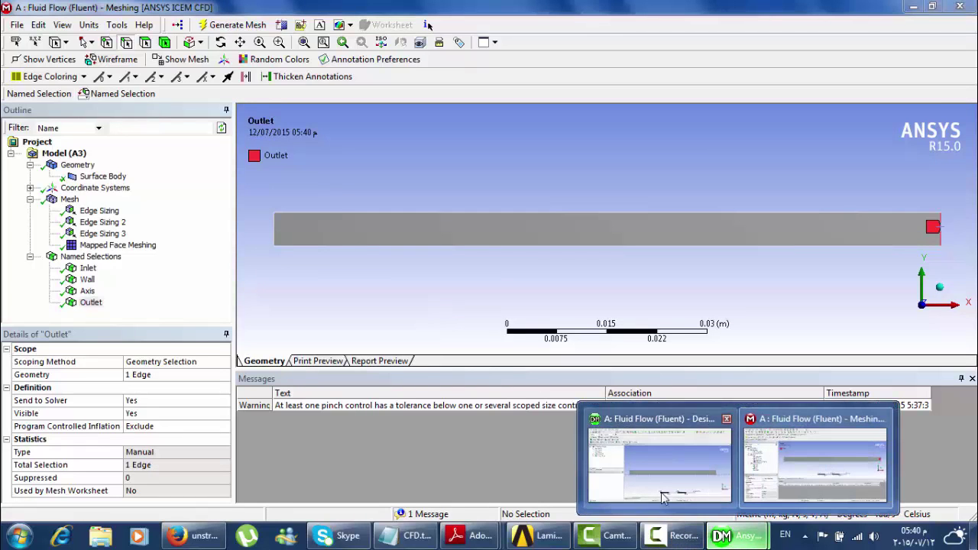
click(539, 536)
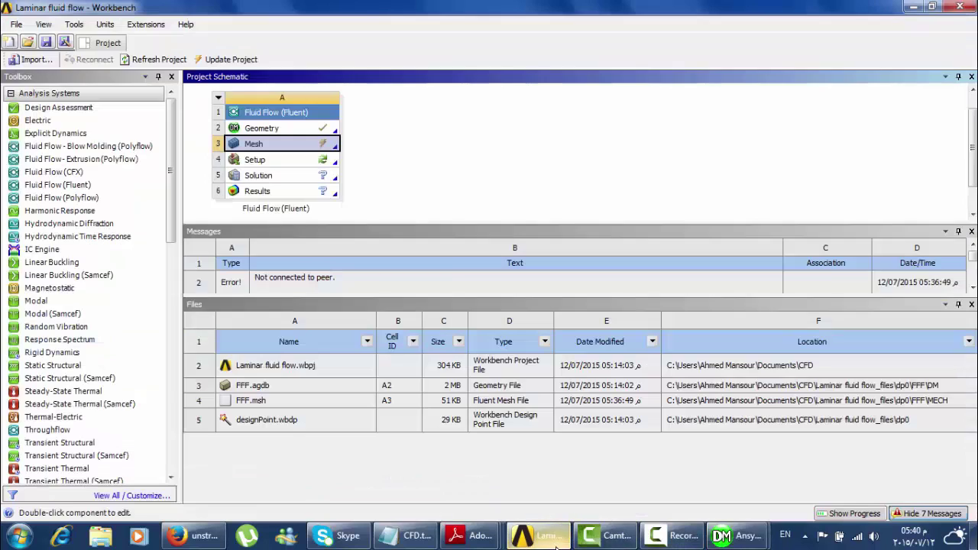
click(295, 168)
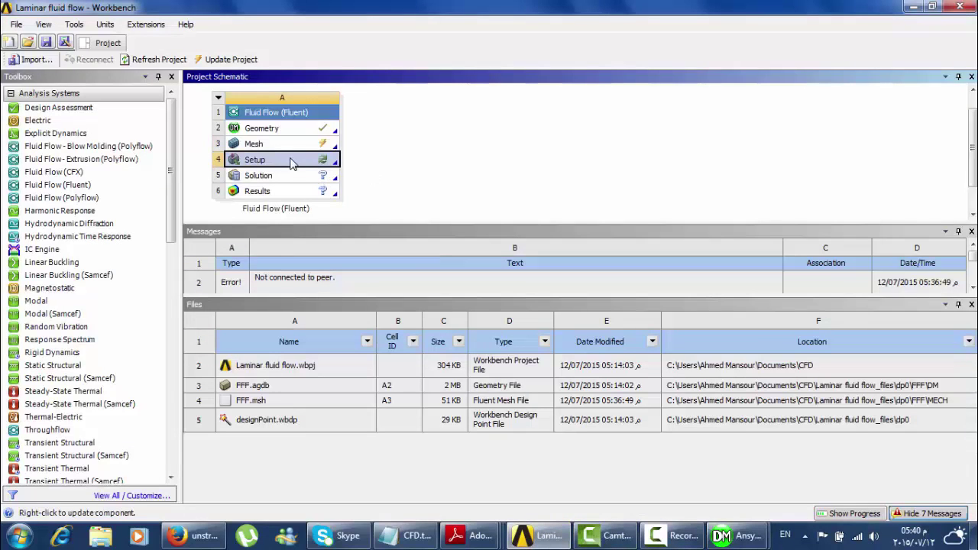
double_click(289, 165)
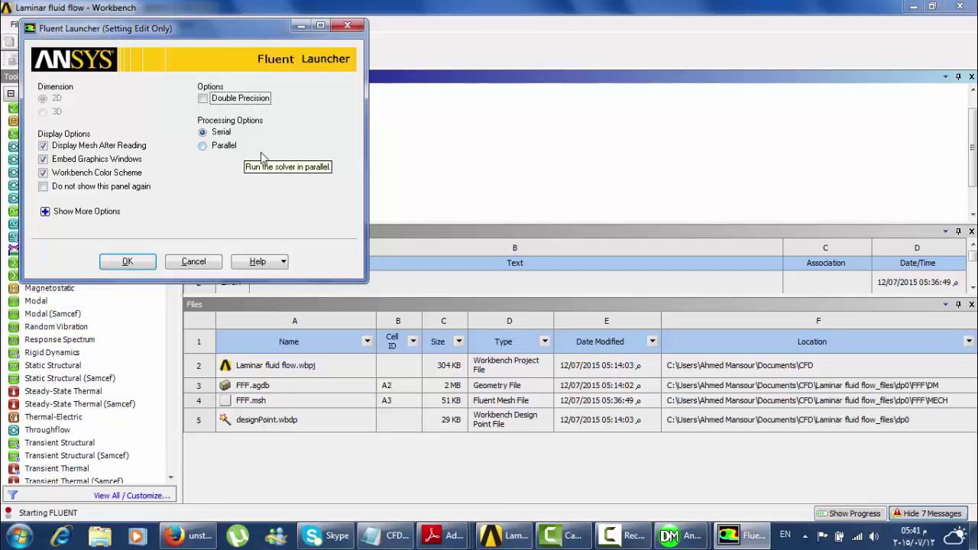
Launch Fluent with Serial processing, leaving Double Precision off.
click(204, 147)
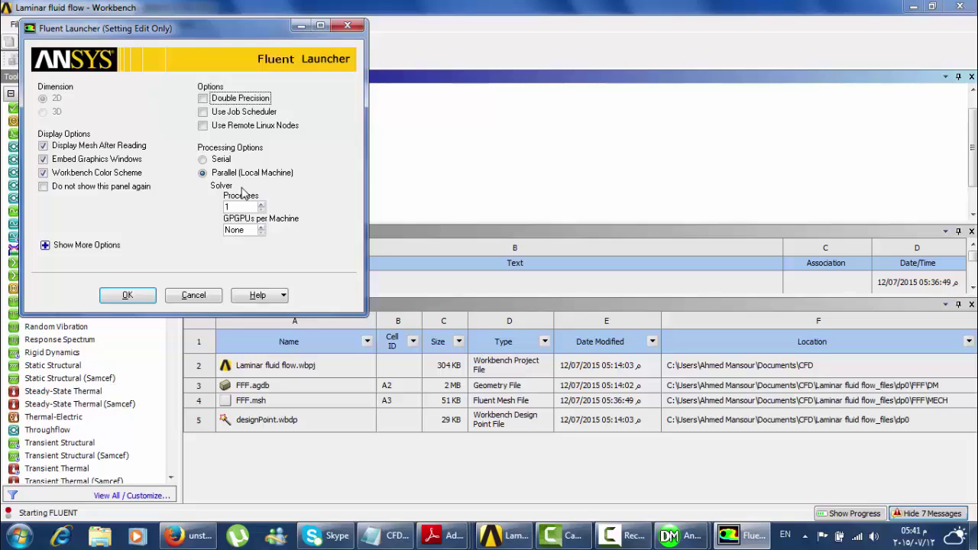
click(203, 159)
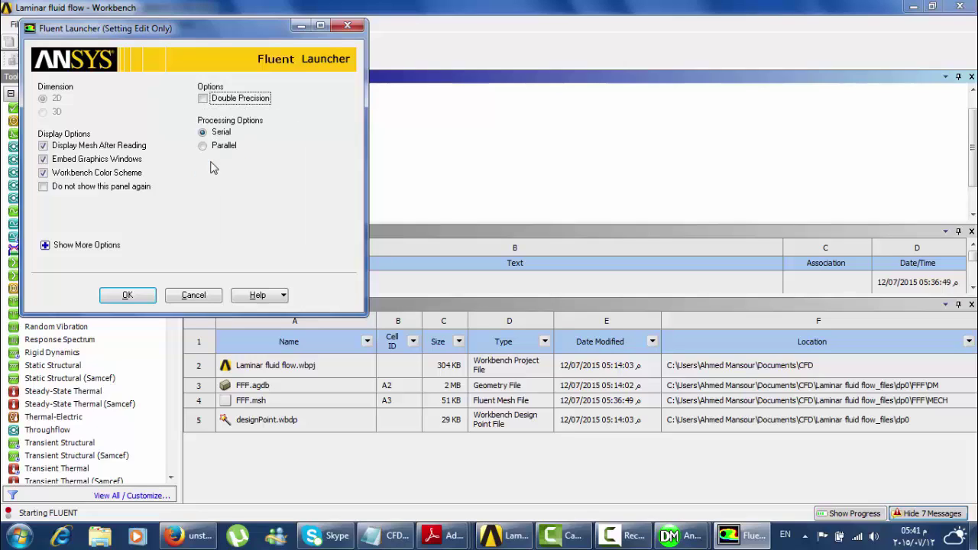
click(131, 296)
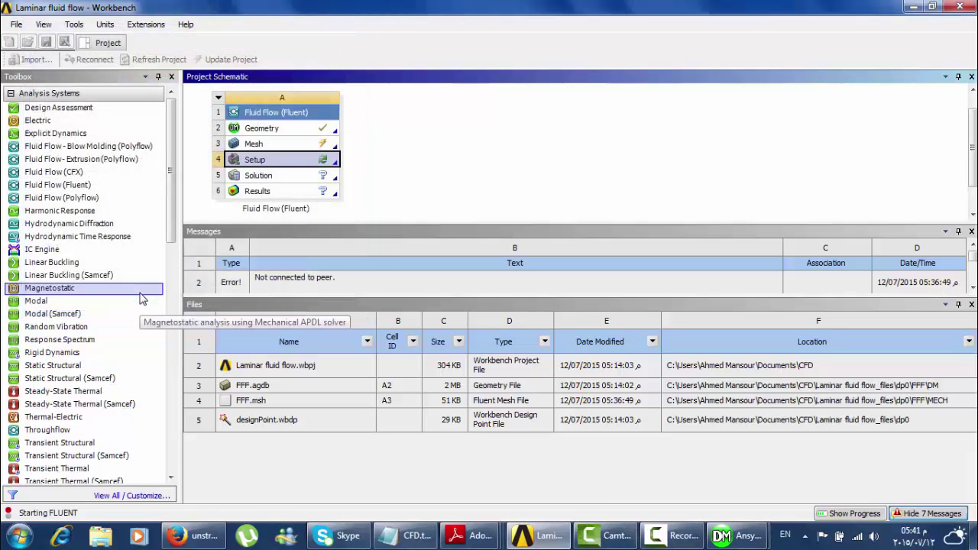